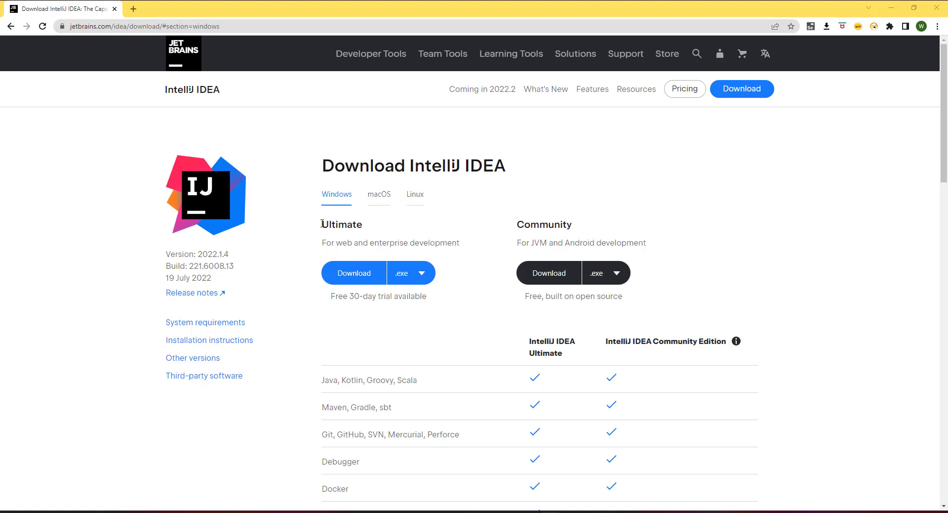
- Compare the Ultimate and Community editions of IntelliJ IDEA, including the trial terms and the feature table
{"action": "left_click_drag", "start_coordinate": [321, 223], "coordinate": [371, 228]}
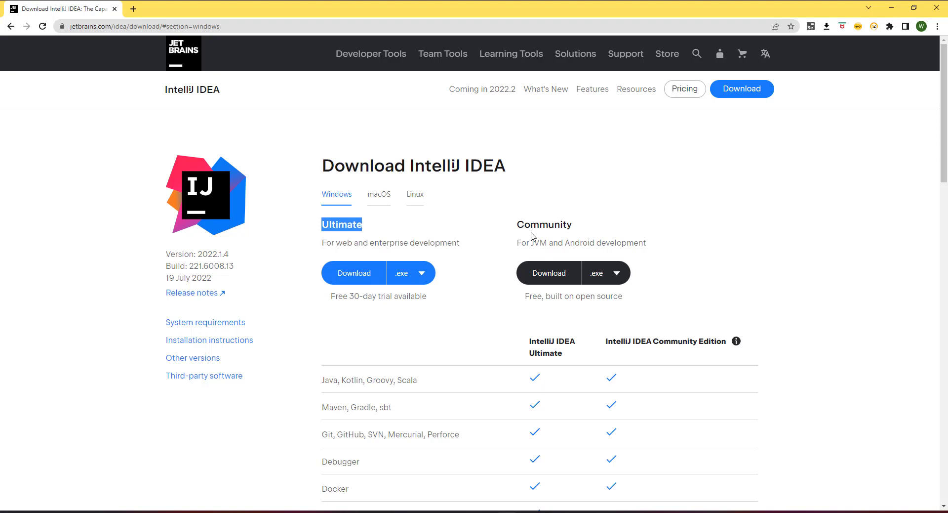
{"action": "left_click_drag", "start_coordinate": [516, 223], "coordinate": [587, 227]}
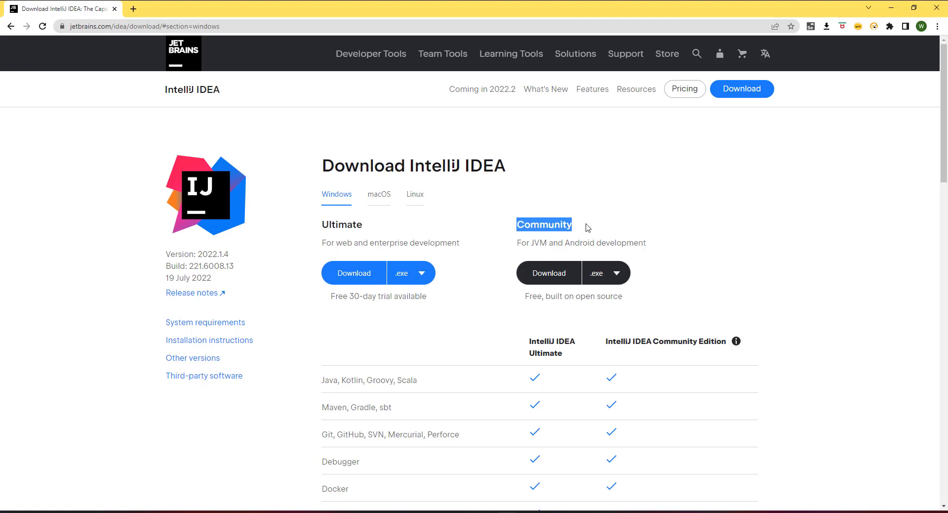
{"action": "scroll", "coordinate": [588, 227], "scroll_direction": "down", "scroll_amount": 2}
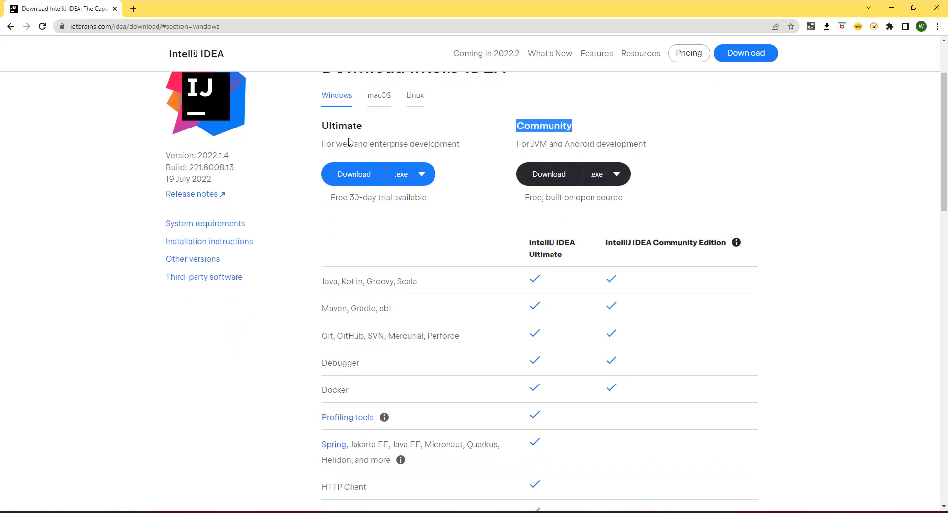
{"action": "left_click_drag", "start_coordinate": [330, 197], "coordinate": [428, 199]}
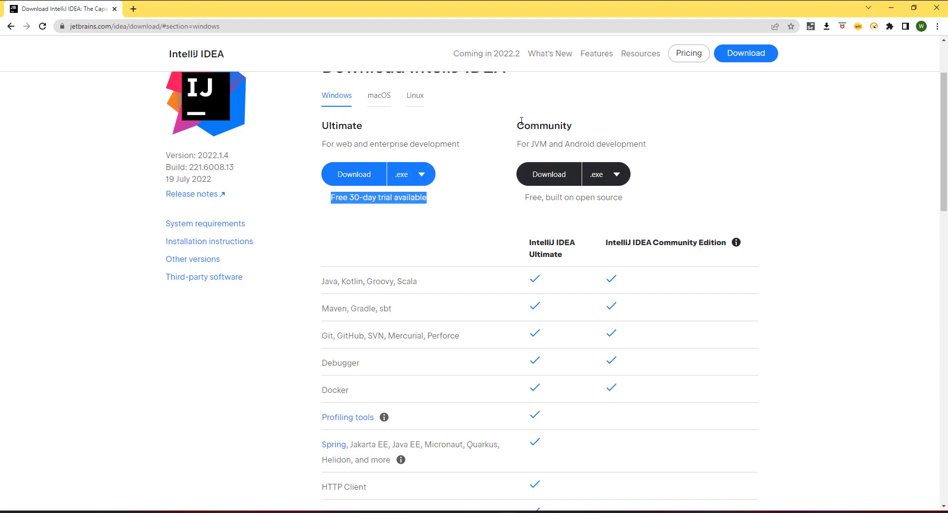
{"action": "scroll", "coordinate": [511, 257], "scroll_direction": "down", "scroll_amount": 1}
{"action": "scroll", "coordinate": [511, 257], "scroll_direction": "down", "scroll_amount": 2}
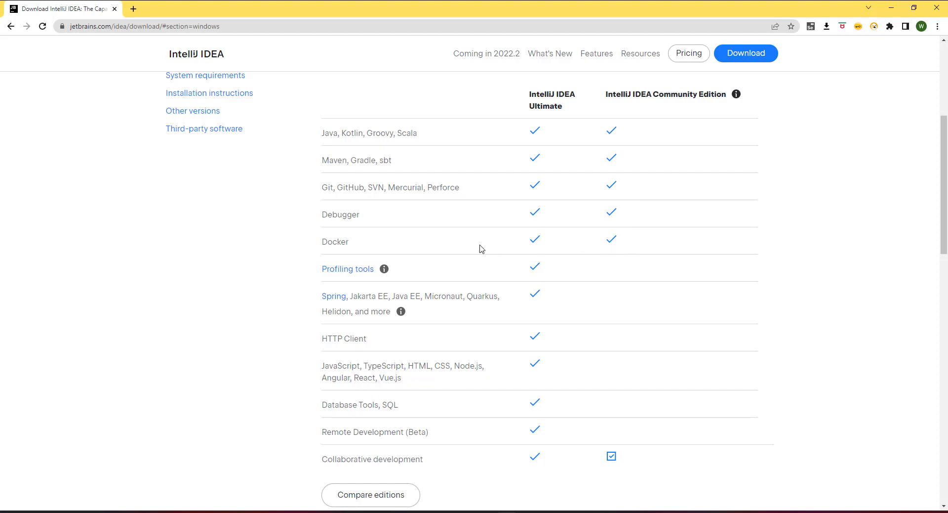
{"action": "scroll", "coordinate": [429, 222], "scroll_direction": "down", "scroll_amount": 1}
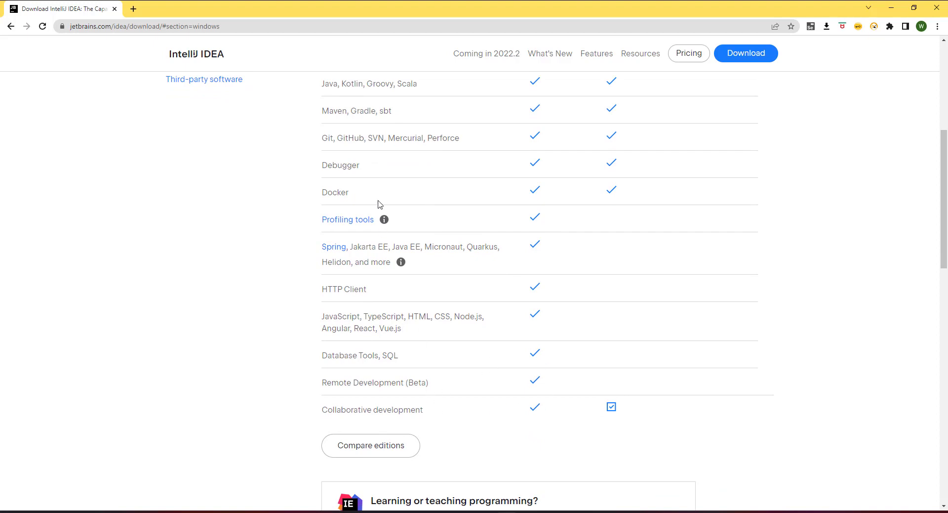
{"action": "scroll", "coordinate": [380, 204], "scroll_direction": "up", "scroll_amount": 3}
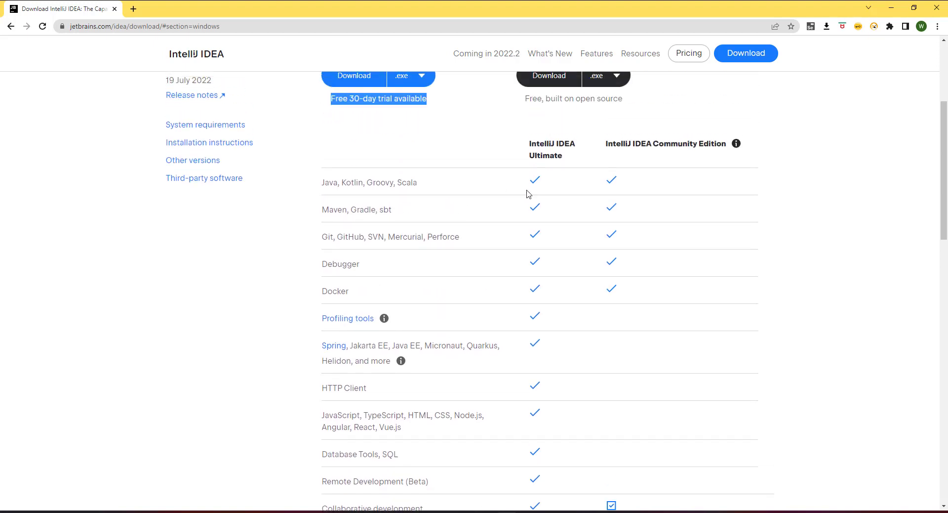
{"action": "scroll", "coordinate": [621, 180], "scroll_direction": "up", "scroll_amount": 2}
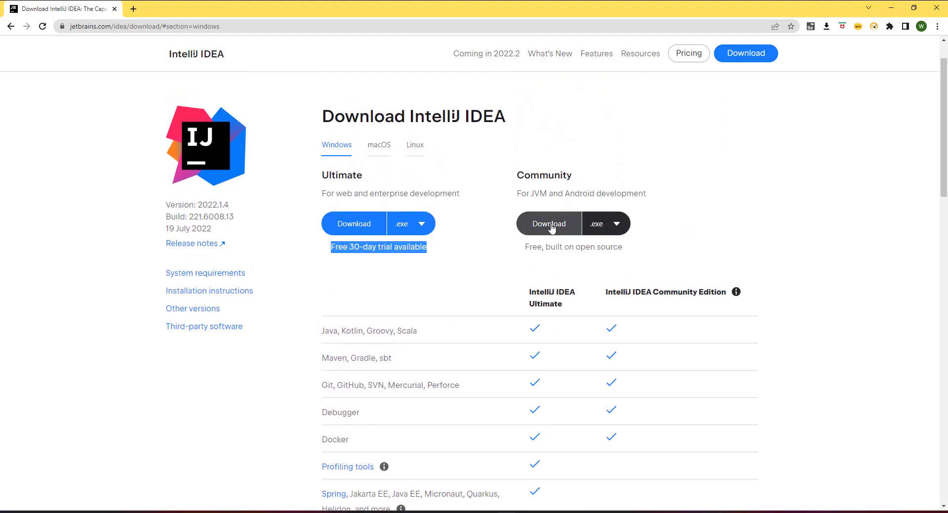
{"action": "left_click", "coordinate": [551, 231]}
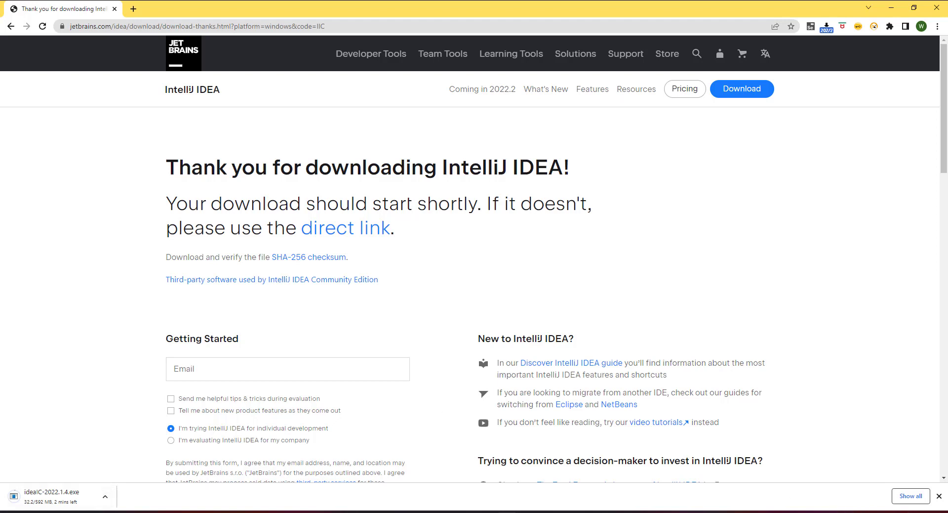
{"action": "left_click", "coordinate": [105, 496]}
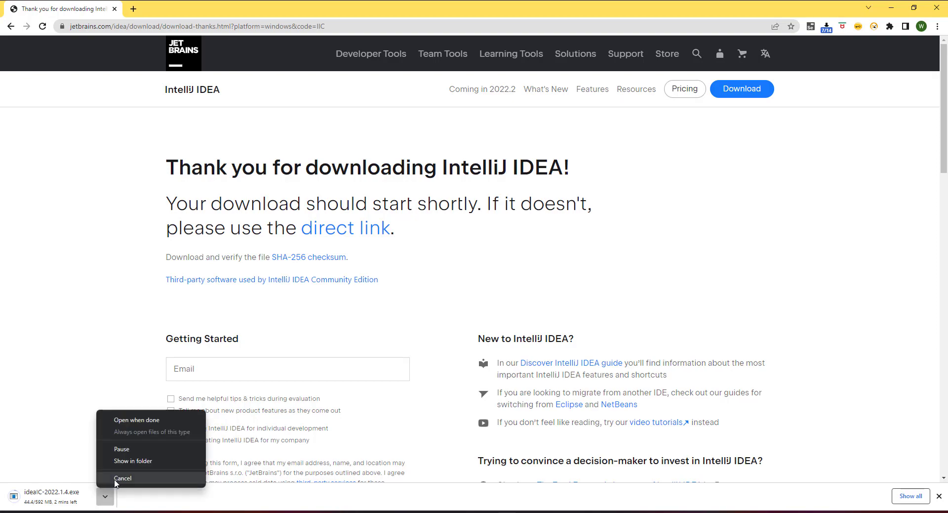
{"action": "left_click", "coordinate": [119, 478]}
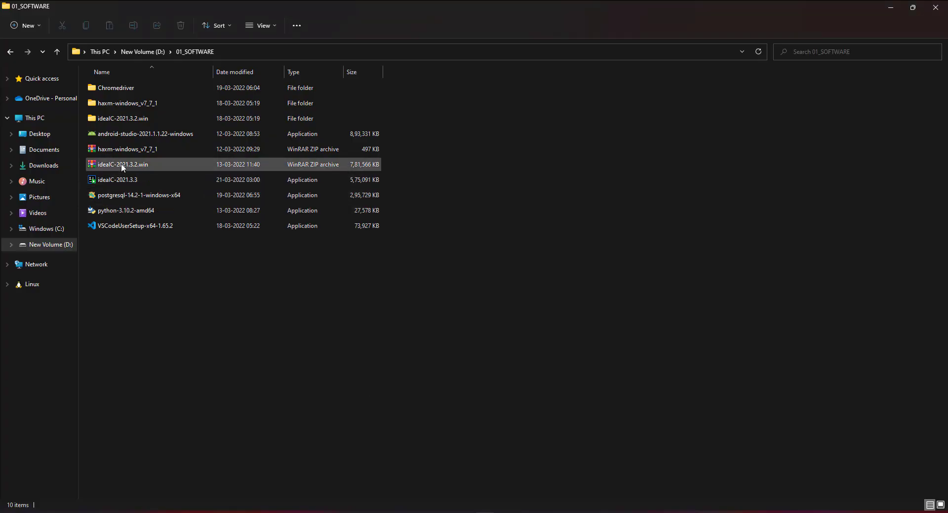
- Run the ideaIC-2021.3.3 installer from the 01_SOFTWARE folder and accept the default install location
{"action": "left_click", "coordinate": [121, 164]}
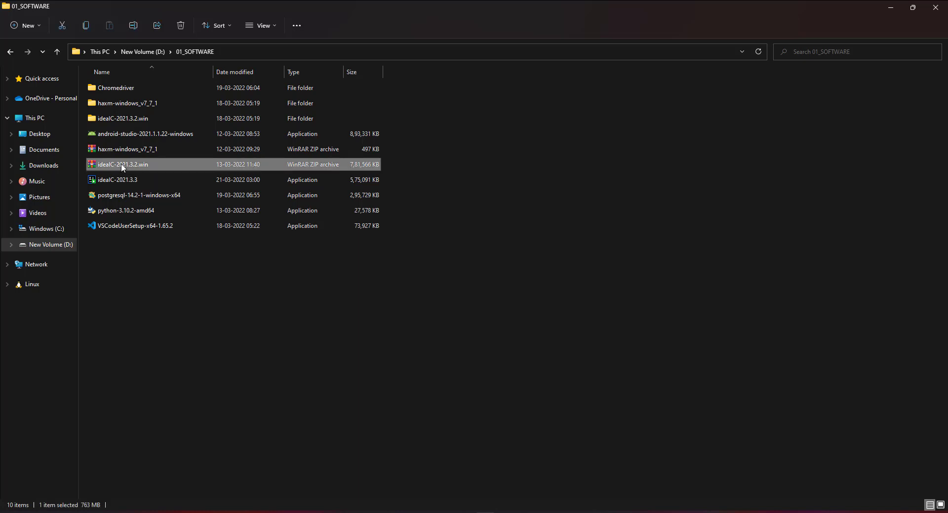
{"action": "right_click", "coordinate": [121, 164]}
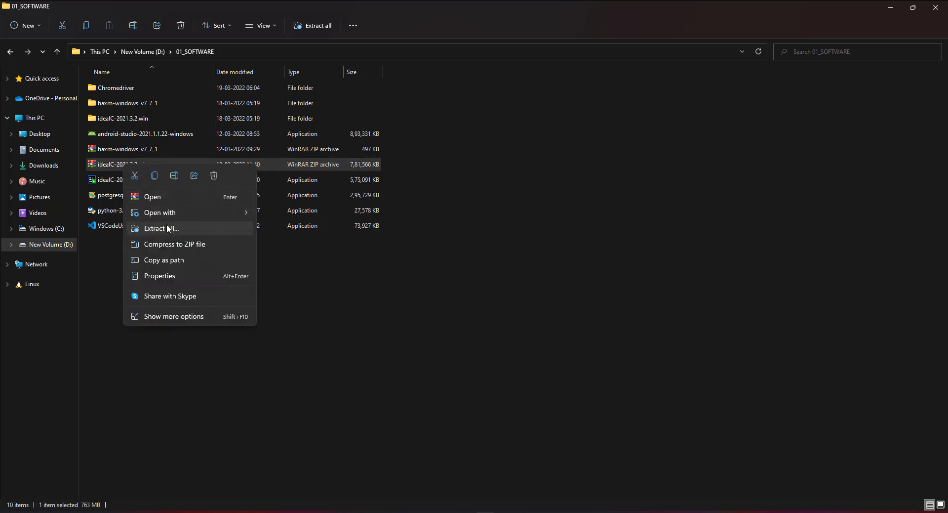
{"action": "left_click", "coordinate": [336, 280]}
{"action": "left_click", "coordinate": [113, 181]}
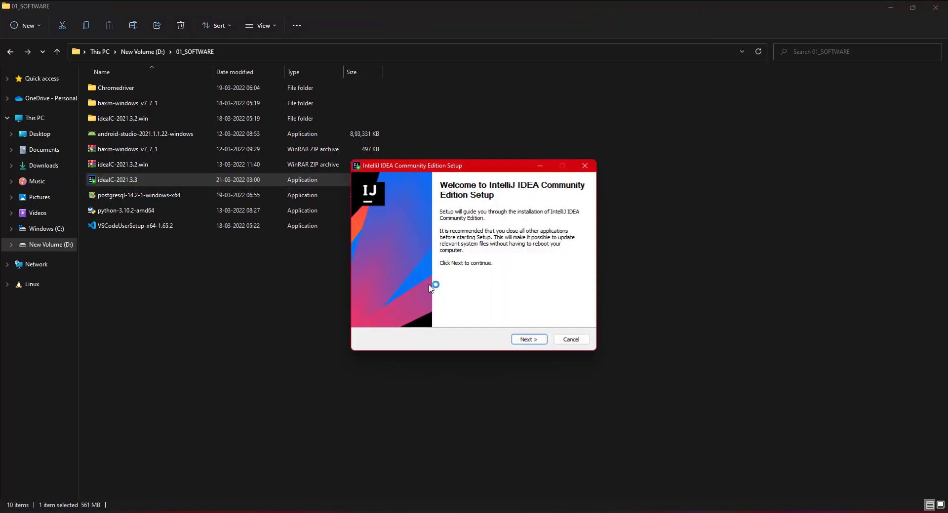
{"action": "left_click", "coordinate": [530, 339]}
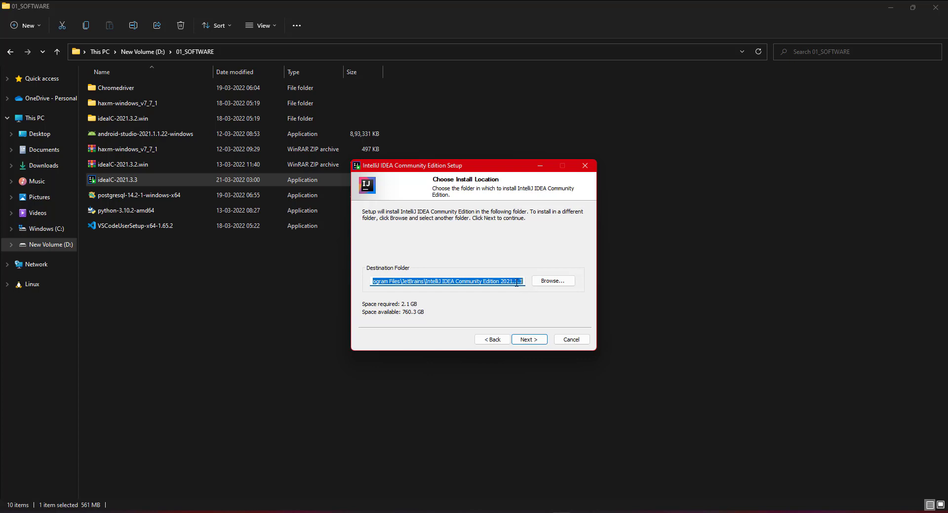
{"action": "left_click", "coordinate": [533, 343]}
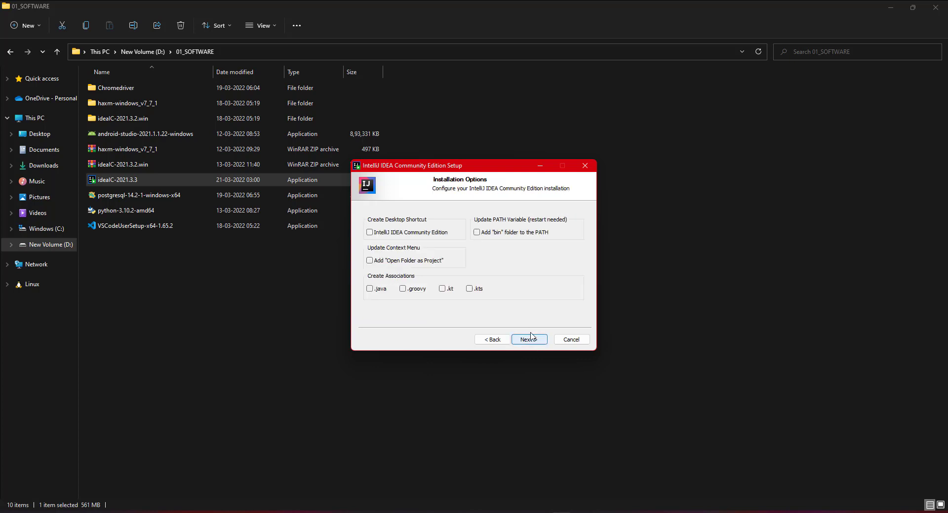
- Enable the desktop shortcut, "bin" folder in PATH, "Open Folder as Project" and the .java and .groovy associations, and start the installation
{"action": "left_click", "coordinate": [370, 233]}
{"action": "left_click", "coordinate": [477, 232]}
{"action": "left_click", "coordinate": [370, 260]}
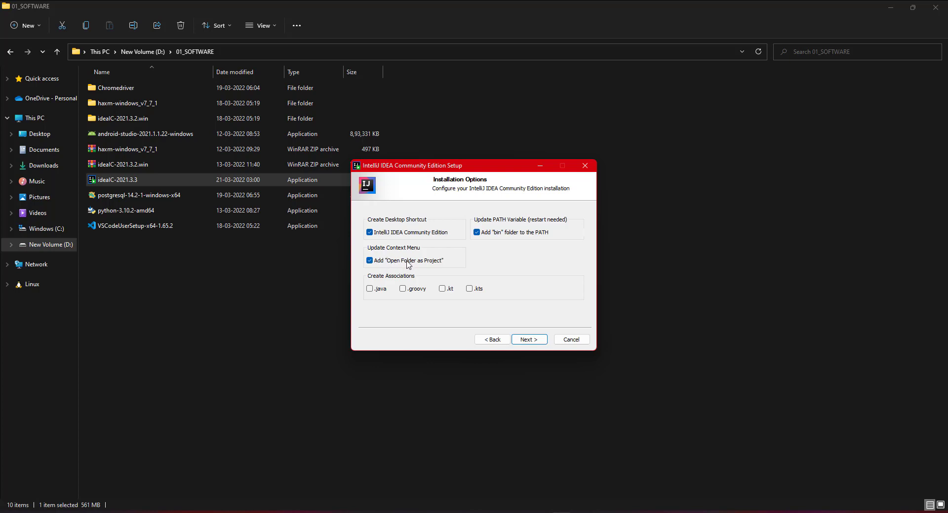
{"action": "left_click", "coordinate": [370, 289]}
{"action": "left_click", "coordinate": [402, 290]}
{"action": "left_click", "coordinate": [524, 339]}
{"action": "left_click", "coordinate": [525, 339]}
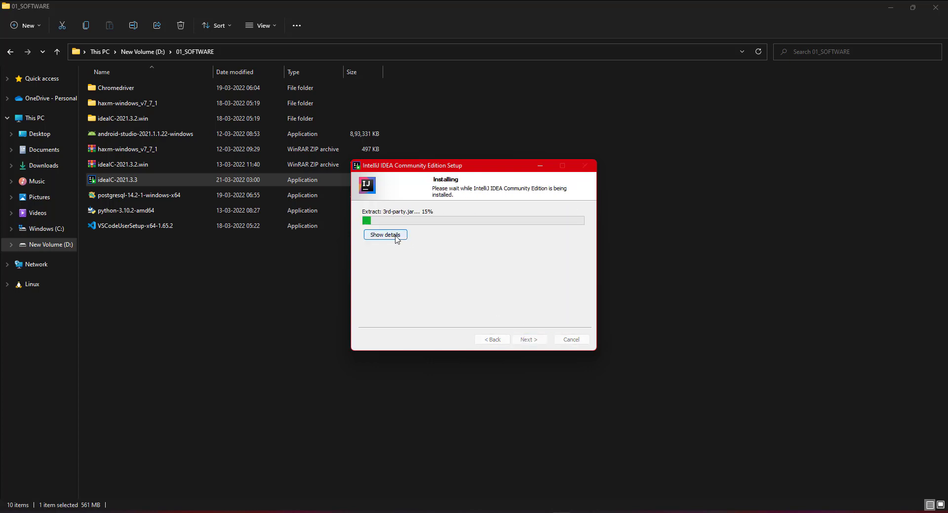
- Show the installation details and finish the setup without rebooting the computer
{"action": "left_click", "coordinate": [396, 237]}
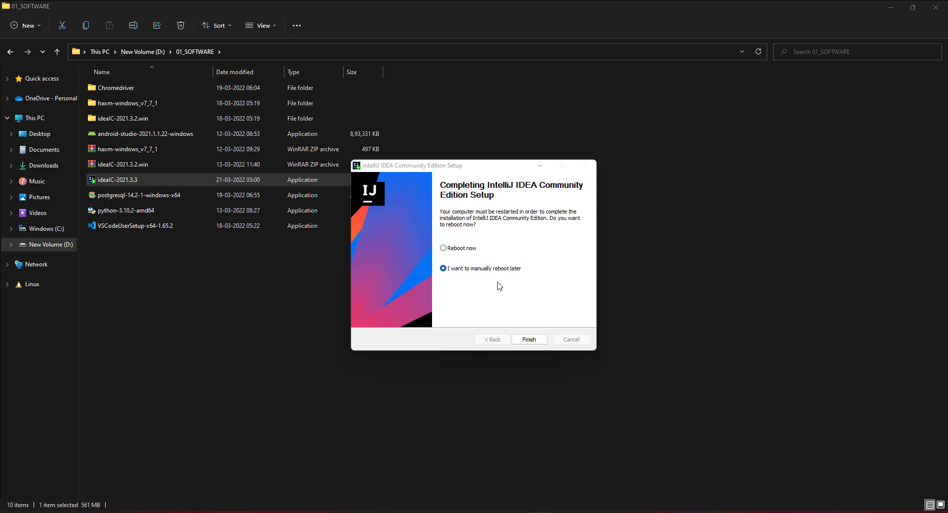
{"action": "left_click", "coordinate": [528, 340]}
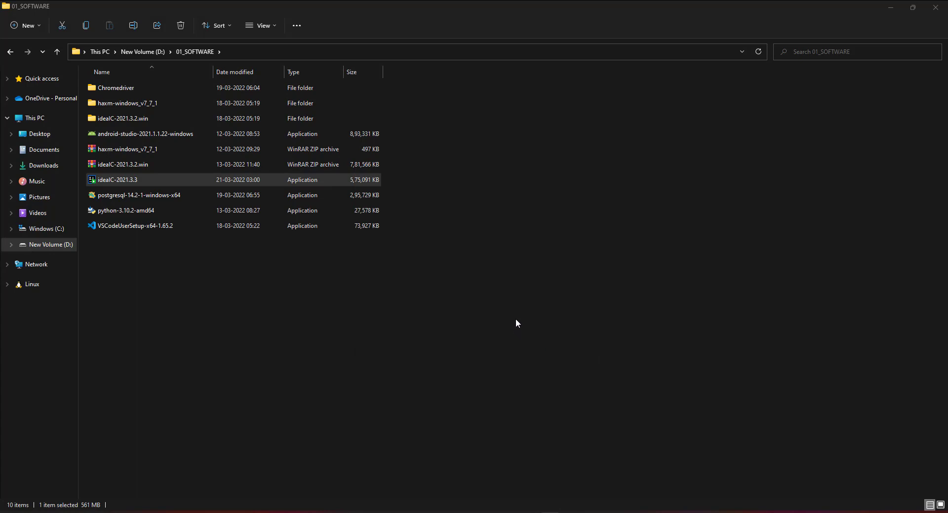
- Launch IntelliJ IDEA Community Edition 2021.3.3 without importing settings and maximize its welcome window
{"action": "key", "text": "super"}
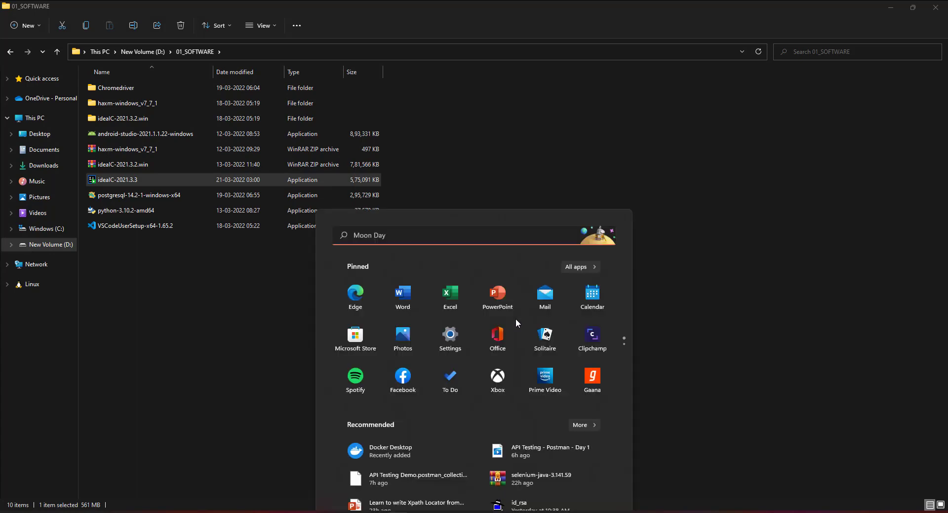
{"action": "type", "text": "in"}
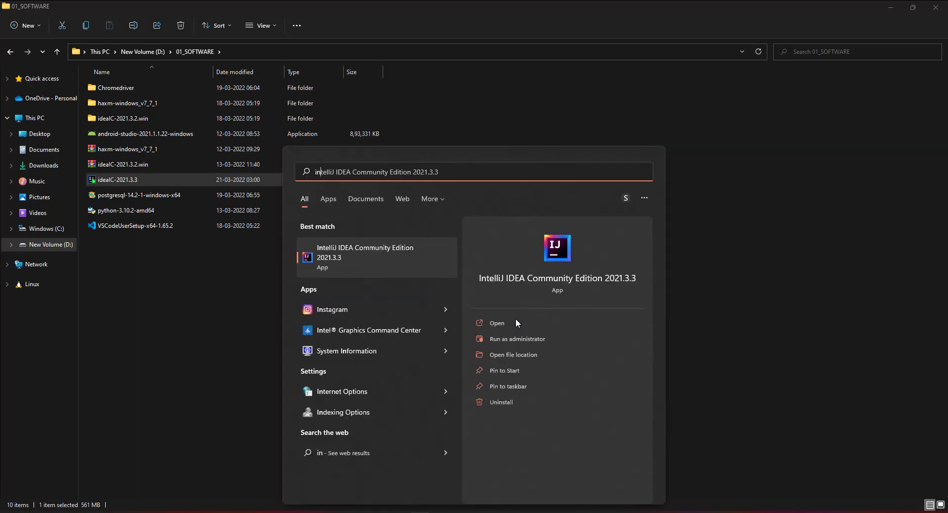
{"action": "left_click", "coordinate": [338, 260]}
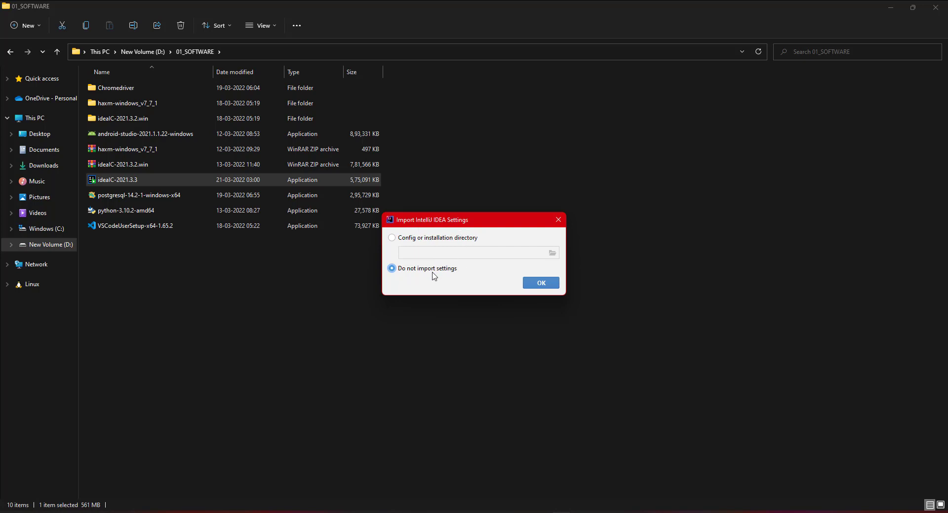
{"action": "left_click", "coordinate": [538, 283]}
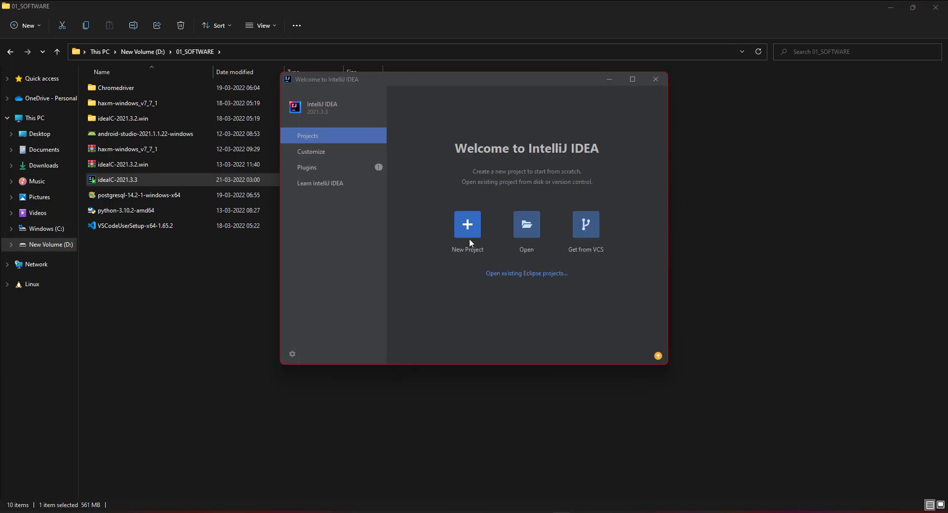
{"action": "left_click", "coordinate": [631, 79]}
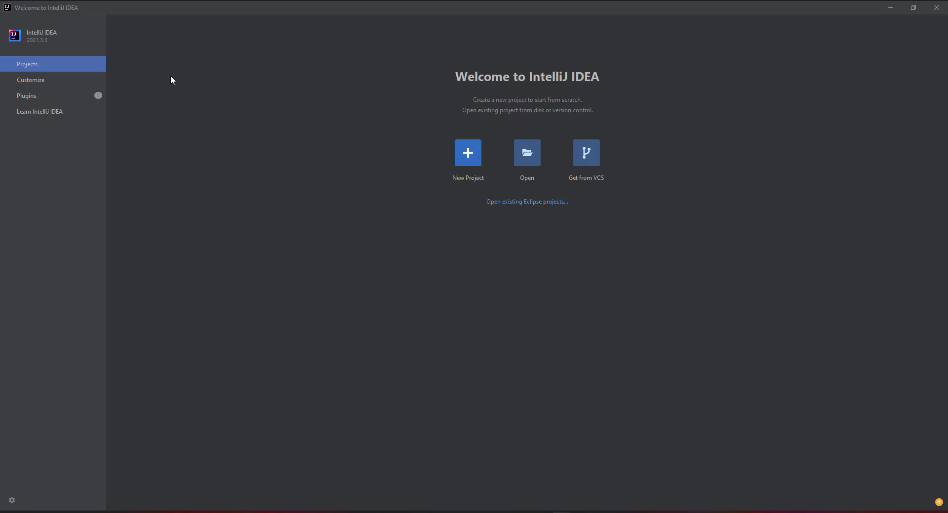
- Search the plugin marketplace for "maven" and install the Maven Helper plugin, accepting the third-party privacy note
{"action": "left_click", "coordinate": [36, 99]}
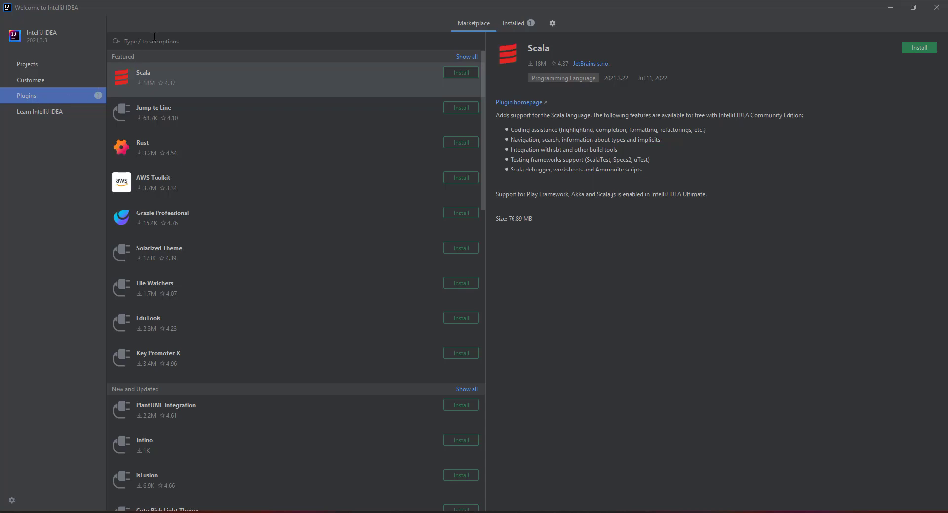
{"action": "type", "text": "maven"}
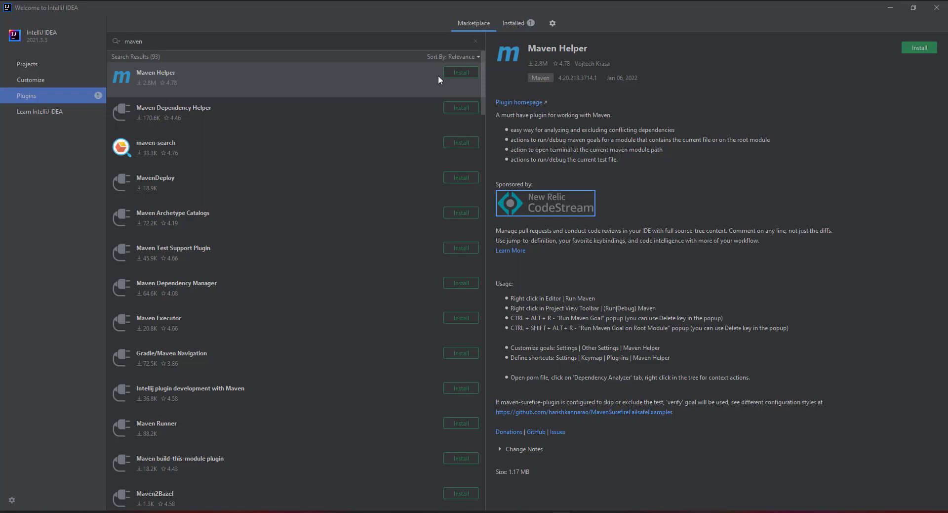
{"action": "left_click", "coordinate": [454, 72]}
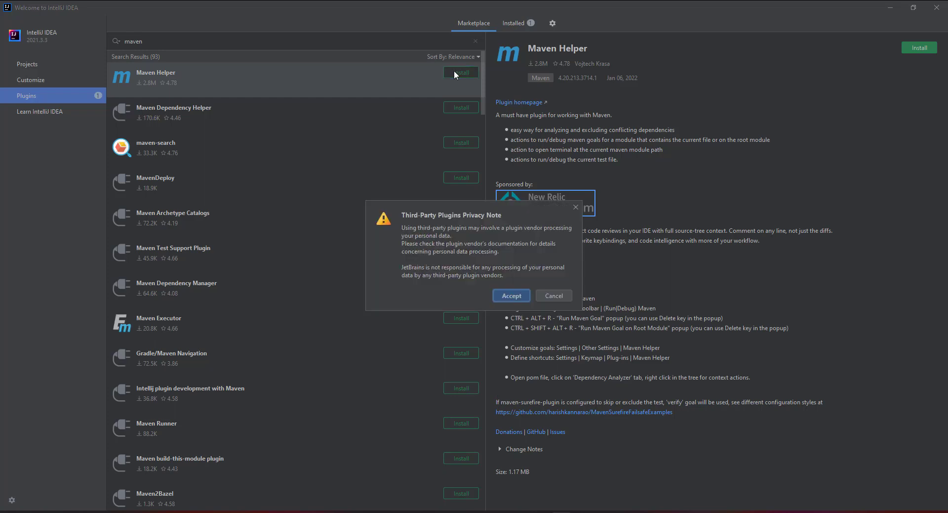
{"action": "left_click", "coordinate": [508, 296]}
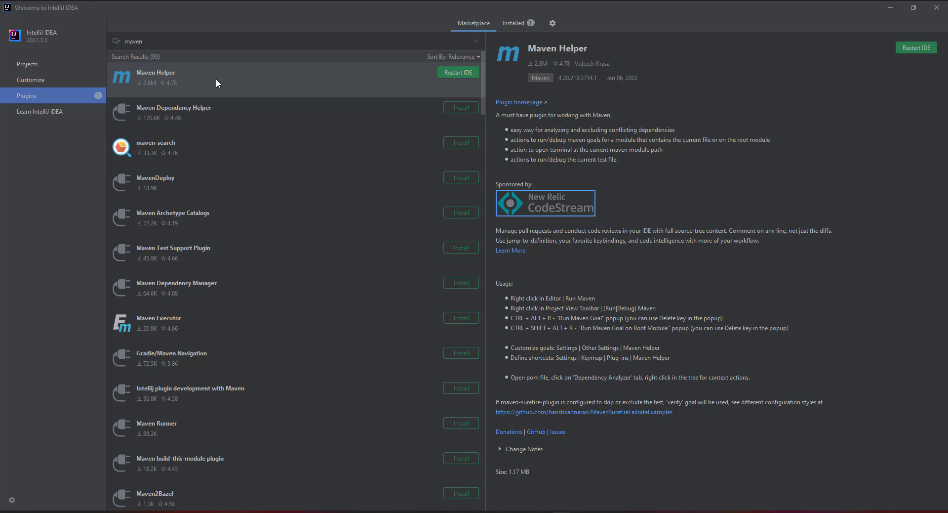
- Search the plugin marketplace for "code formatter", look over the available plugins, and clear the search
{"action": "left_click_drag", "start_coordinate": [161, 44], "coordinate": [93, 41]}
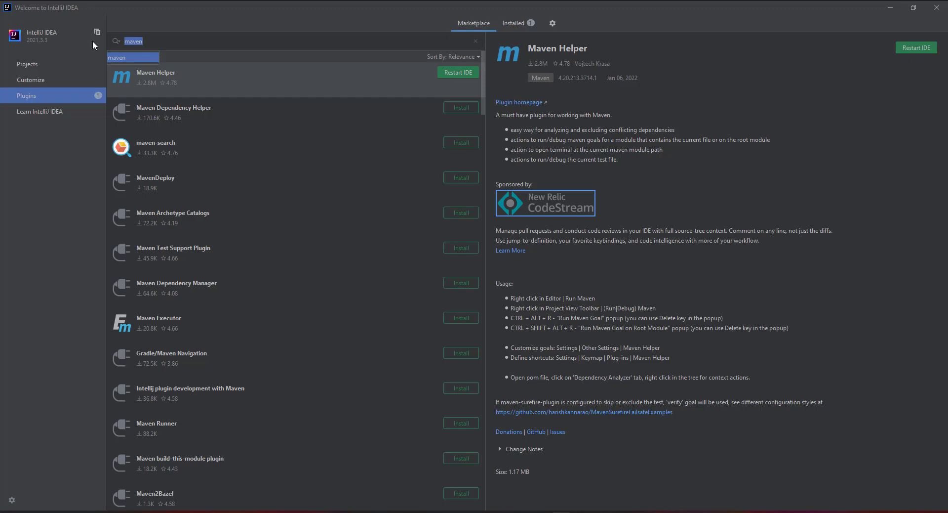
{"action": "left_click_drag", "start_coordinate": [160, 45], "coordinate": [78, 40]}
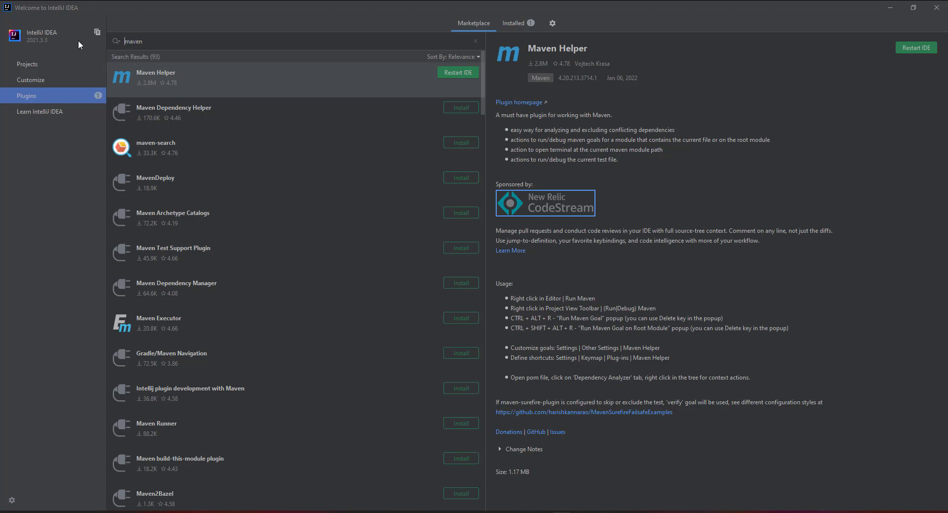
{"action": "left_click_drag", "start_coordinate": [146, 46], "coordinate": [116, 42]}
{"action": "left_click", "coordinate": [475, 41]}
{"action": "type", "text": "cod"}
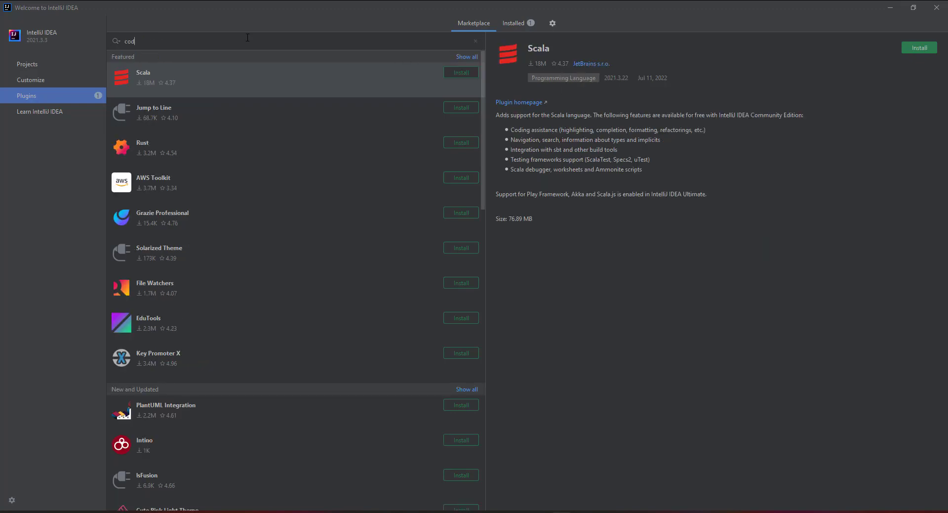
{"action": "type", "text": "e formatter"}
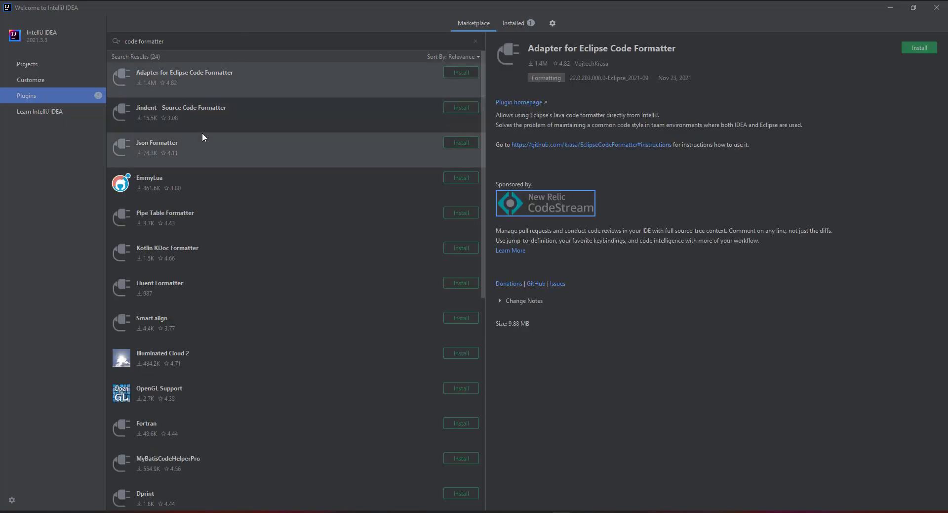
{"action": "left_click_drag", "start_coordinate": [171, 42], "coordinate": [41, 40]}
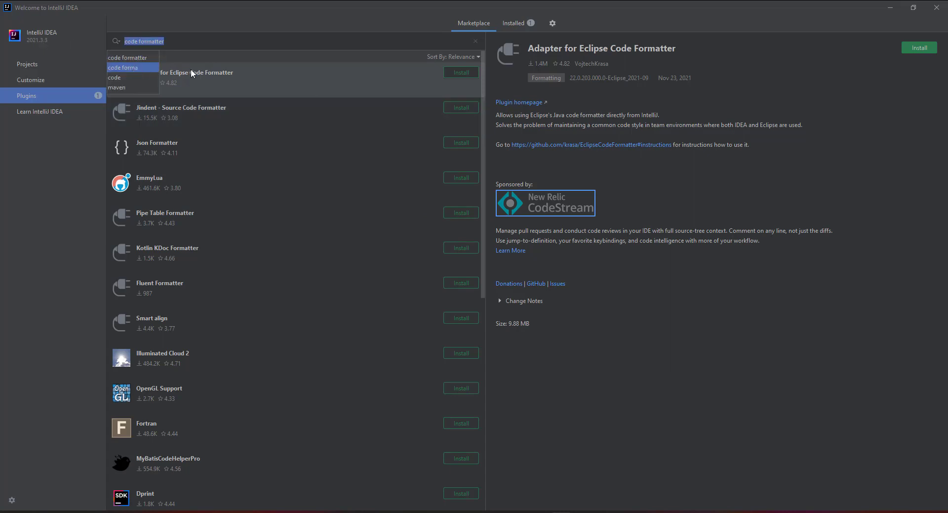
{"action": "left_click", "coordinate": [476, 41]}
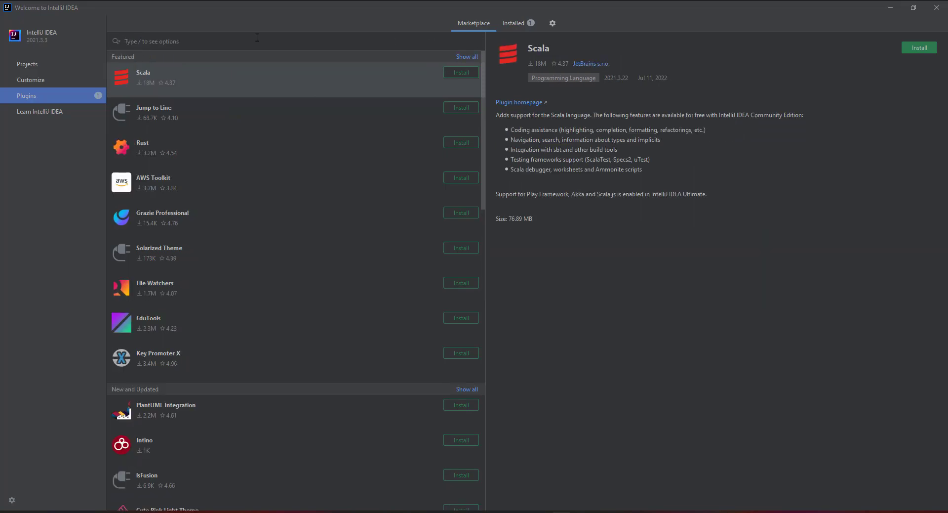
- Search the plugin marketplace for "formatter", look over the offered plugins, and clear the search
{"action": "type", "text": "formatter"}
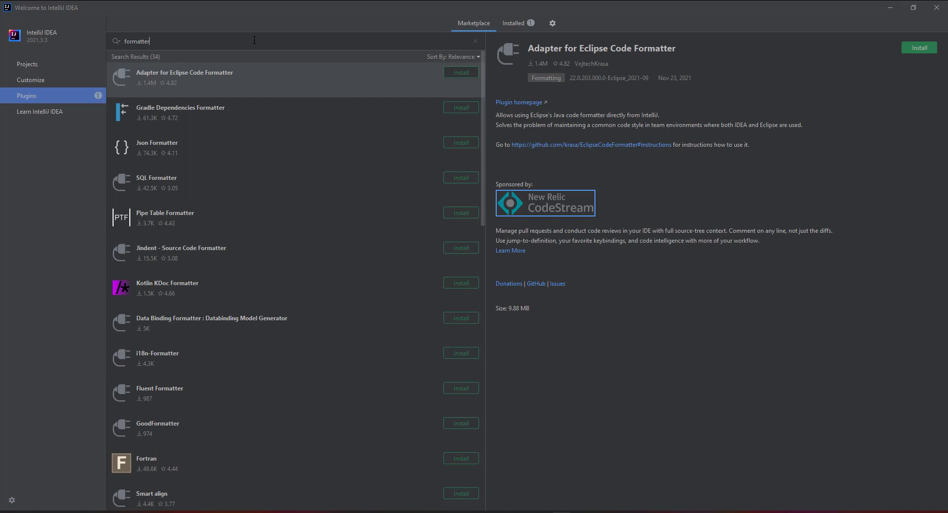
{"action": "left_click_drag", "start_coordinate": [239, 46], "coordinate": [60, 45]}
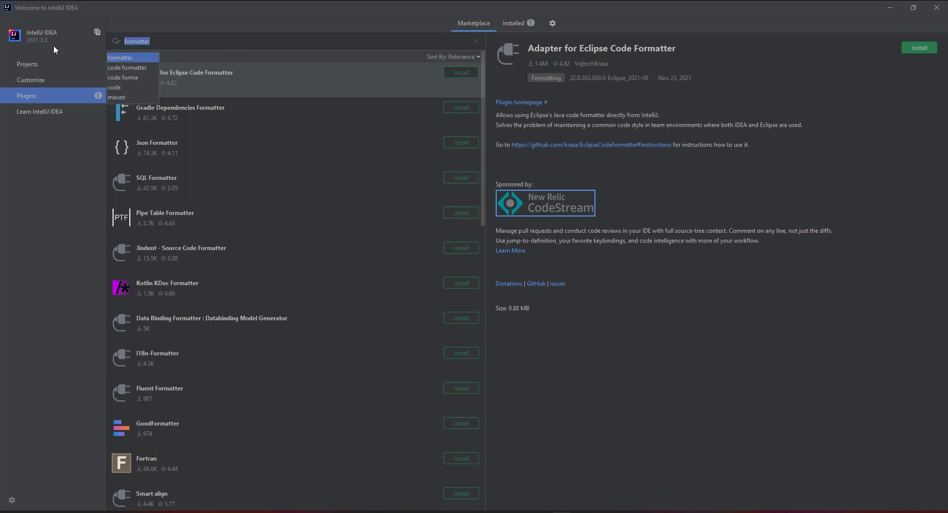
{"action": "left_click", "coordinate": [475, 41]}
- Search the plugin marketplace for "java" and install the JavaDoc plugin
{"action": "type", "text": "java"}
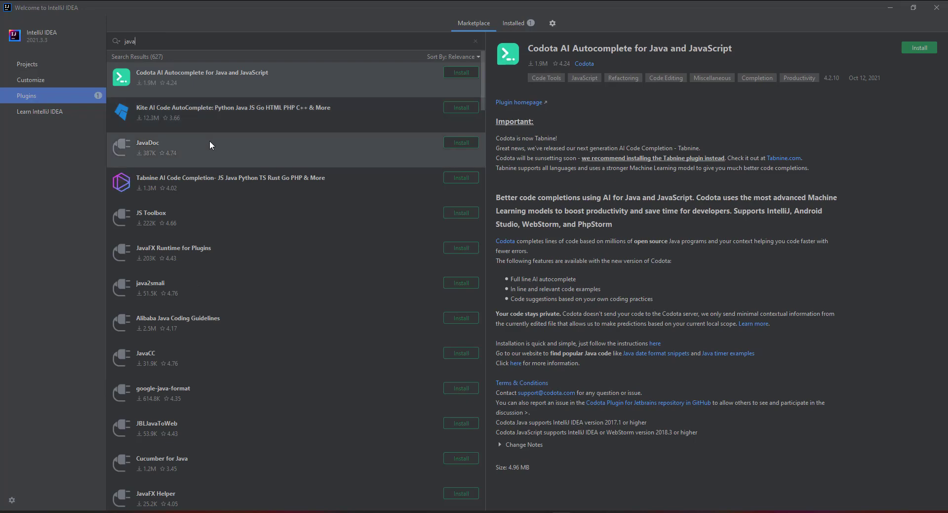
{"action": "left_click", "coordinate": [209, 141]}
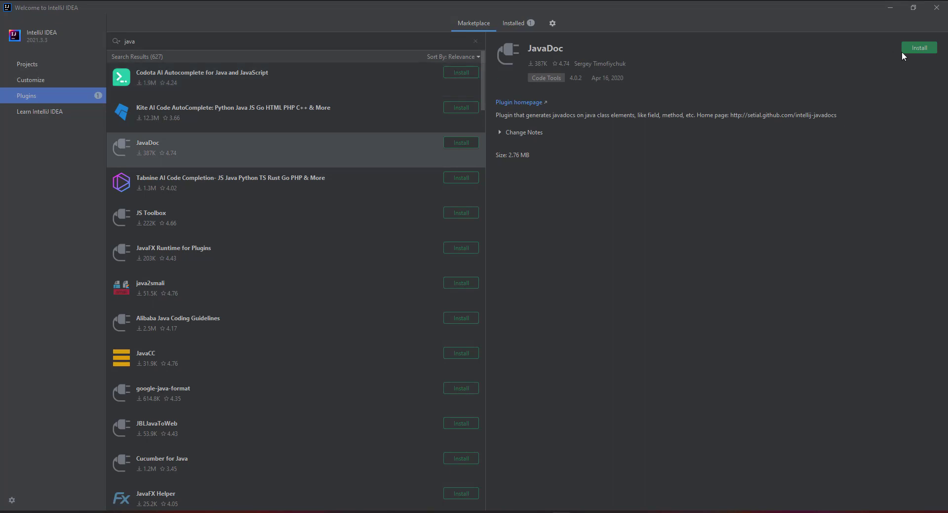
{"action": "left_click", "coordinate": [916, 49]}
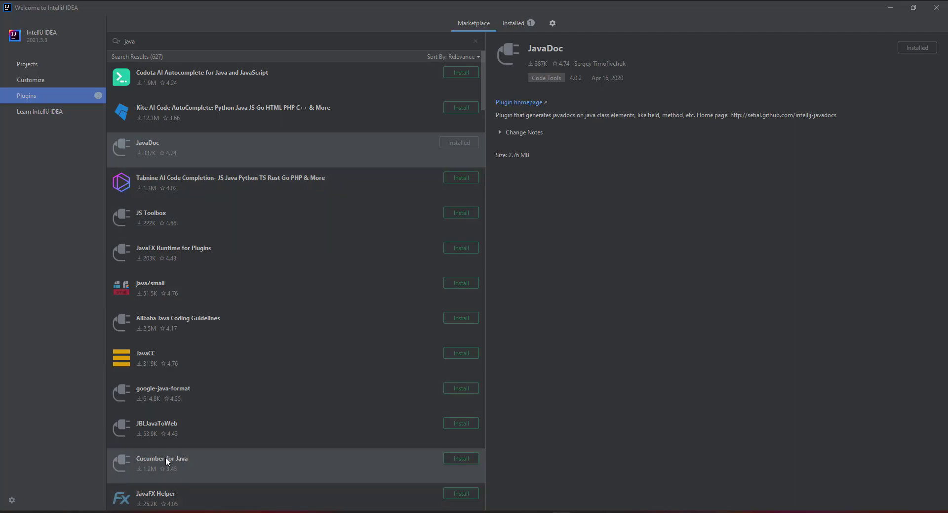
- Install the Cucumber for Java plugin and look through the remaining Java plugins
{"action": "left_click", "coordinate": [461, 457]}
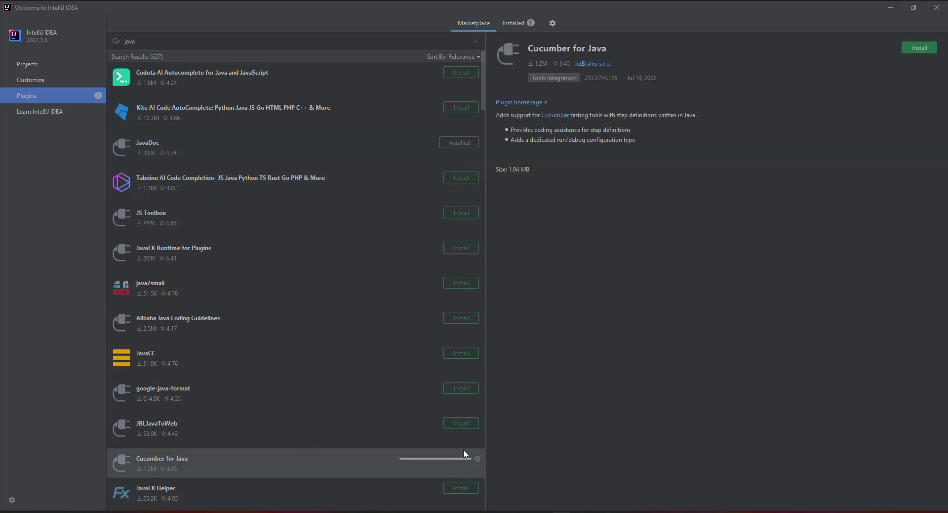
{"action": "left_click", "coordinate": [498, 275]}
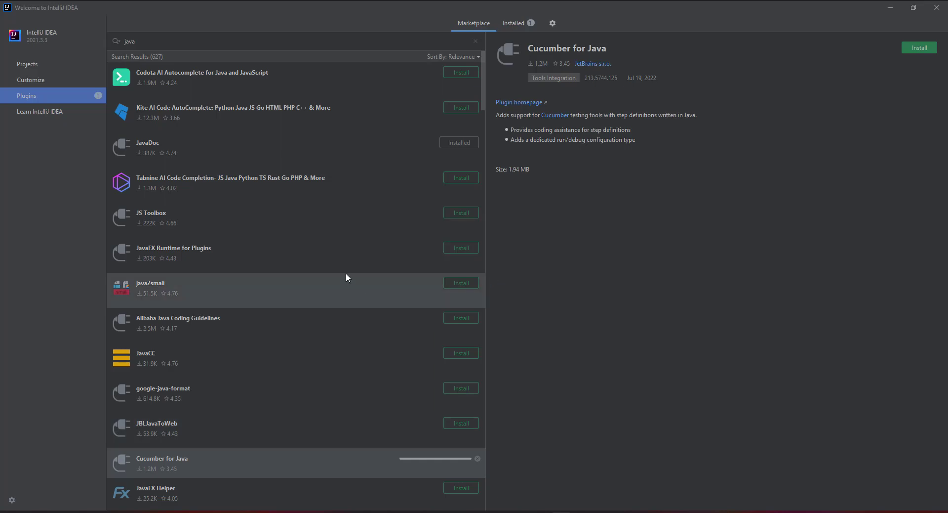
{"action": "scroll", "coordinate": [346, 274], "scroll_direction": "down", "scroll_amount": 3}
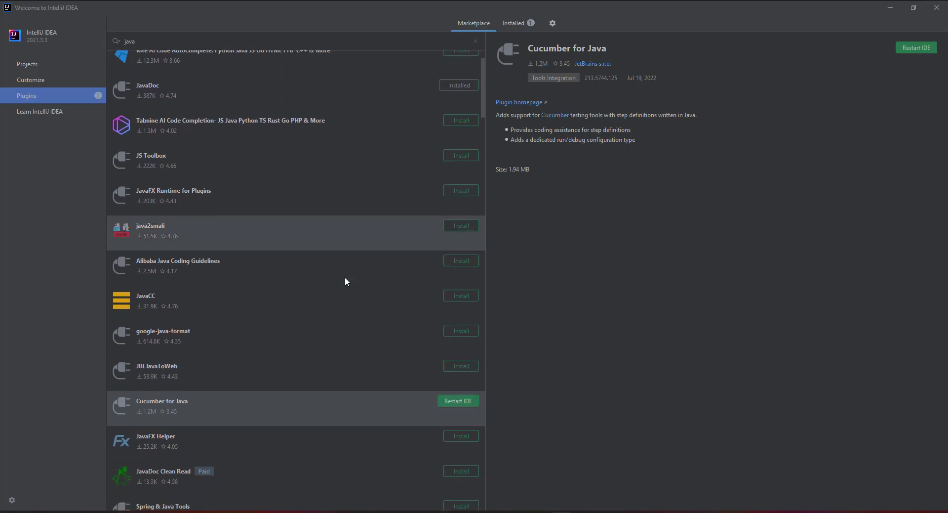
{"action": "scroll", "coordinate": [217, 426], "scroll_direction": "down", "scroll_amount": 6}
{"action": "scroll", "coordinate": [217, 427], "scroll_direction": "down", "scroll_amount": 4}
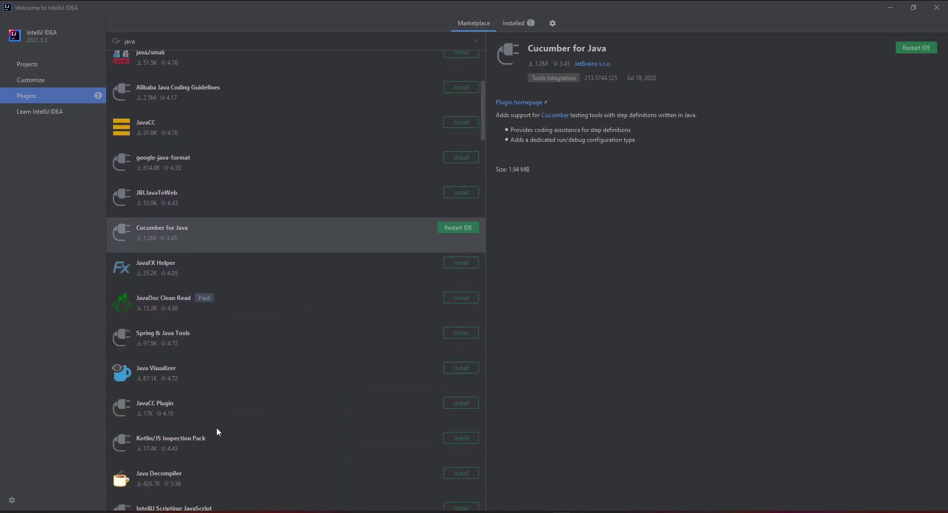
- Search the plugin marketplace for "gerkin", install the Cucumber + plugin, and restart the IDE to apply the plugin changes
{"action": "double_click", "coordinate": [130, 41]}
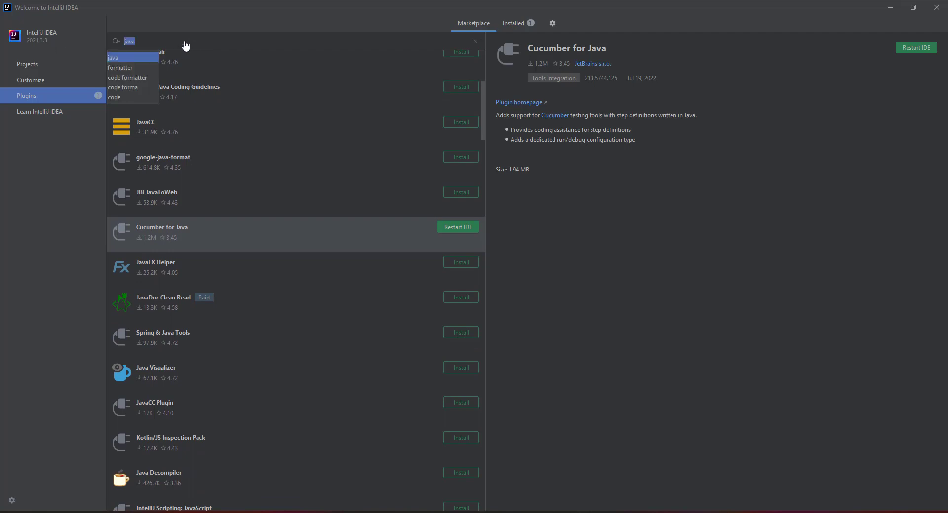
{"action": "left_click", "coordinate": [474, 40]}
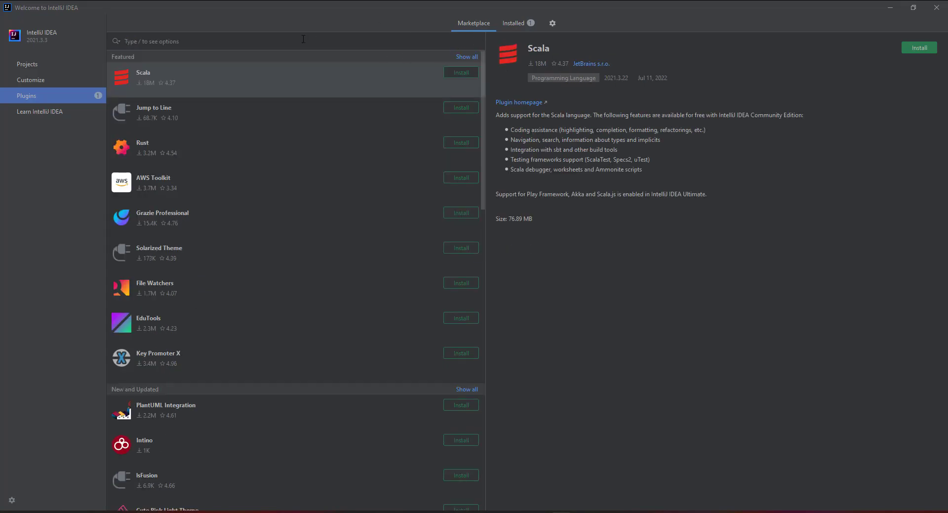
{"action": "type", "text": "gerkin"}
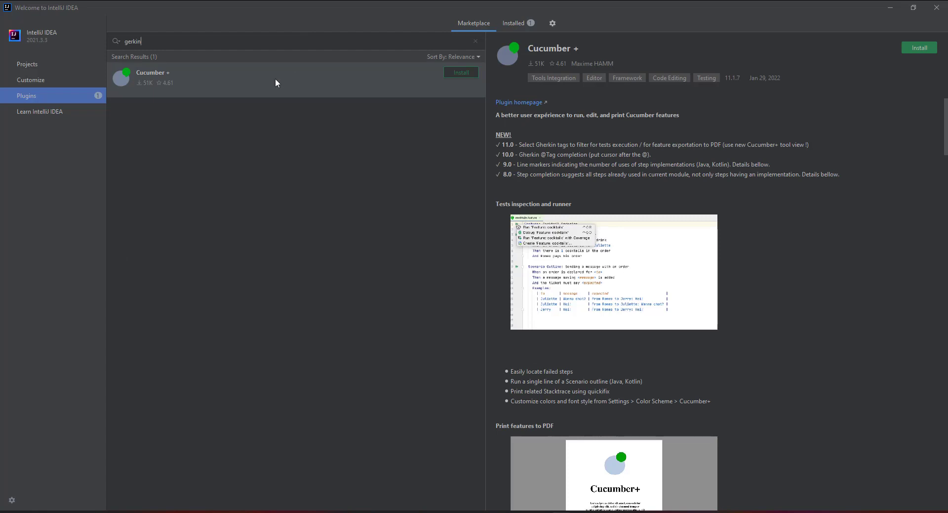
{"action": "left_click", "coordinate": [462, 73]}
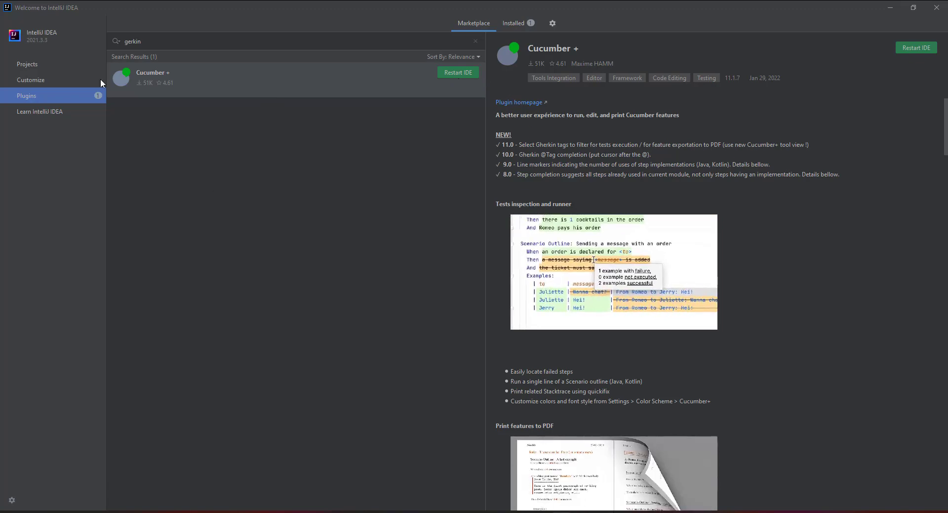
{"action": "left_click", "coordinate": [461, 72]}
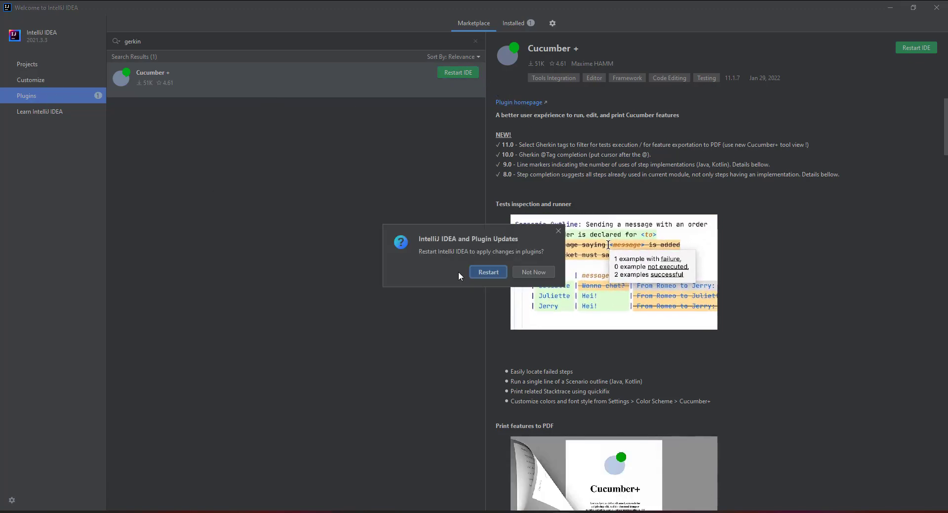
{"action": "left_click", "coordinate": [488, 272]}
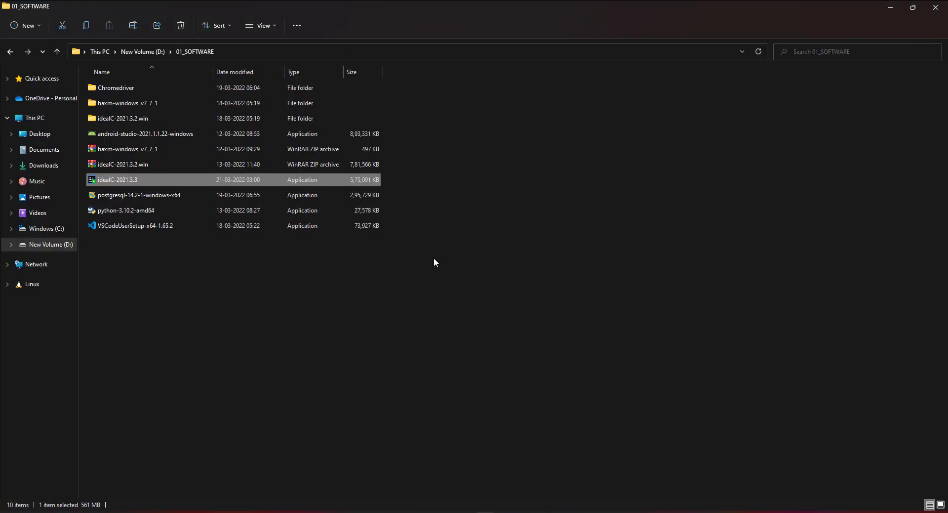
{"action": "left_click", "coordinate": [434, 258]}
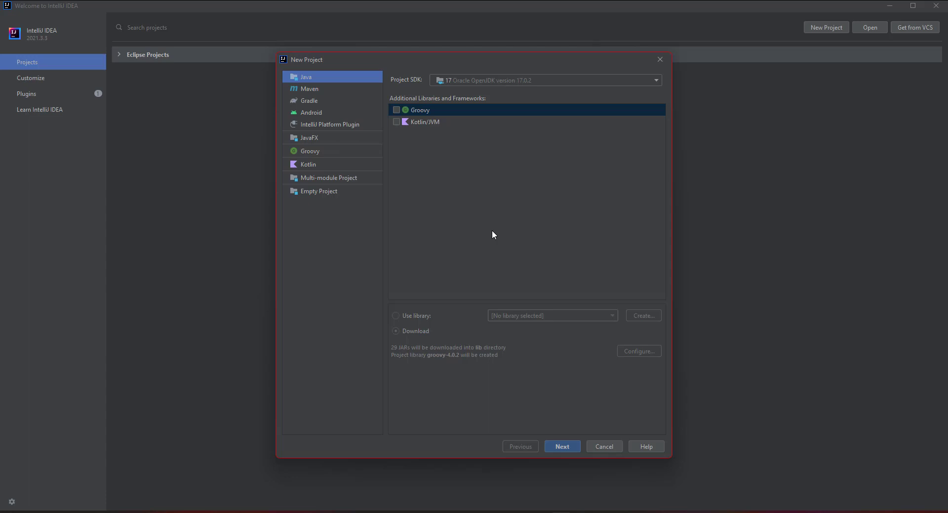
- Set the new project up as a Maven project with the 17 Oracle OpenJDK version 17.0.2 SDK, created from an archetype
{"action": "left_click", "coordinate": [308, 89]}
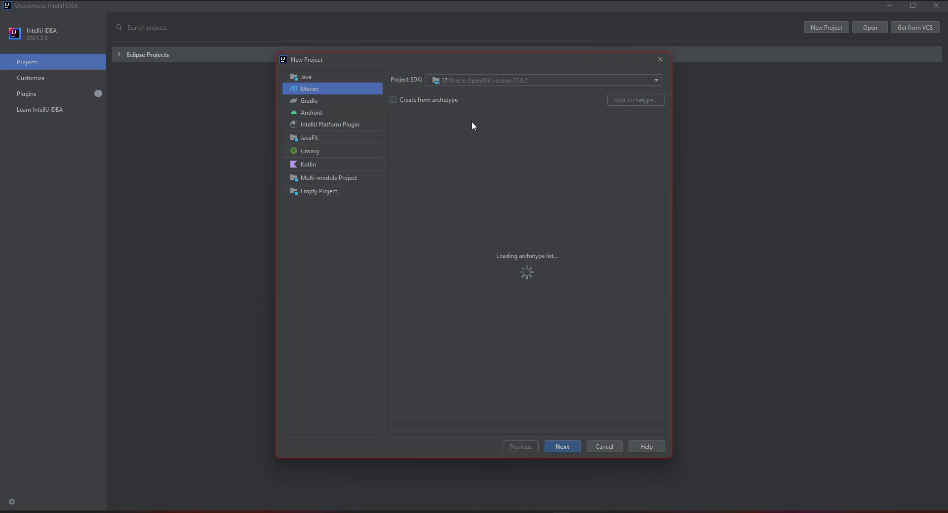
{"action": "left_click", "coordinate": [472, 80]}
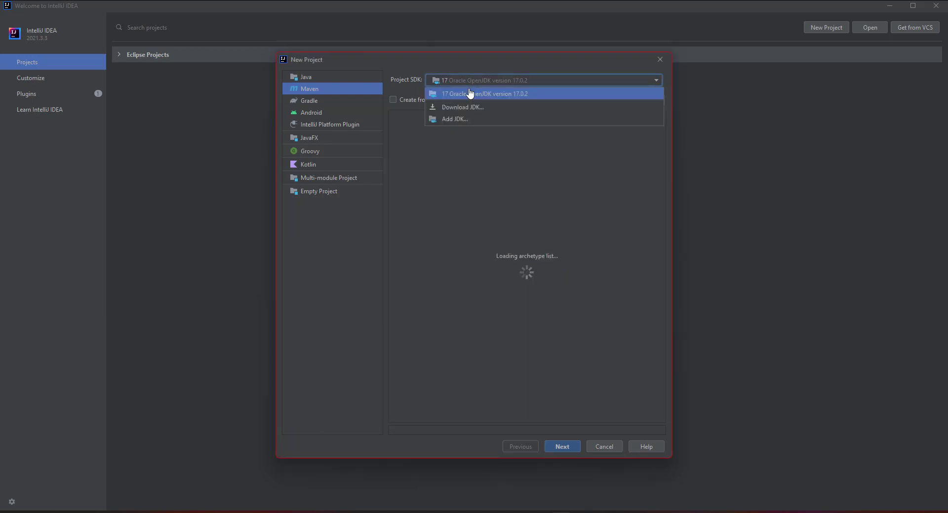
{"action": "left_click", "coordinate": [465, 95]}
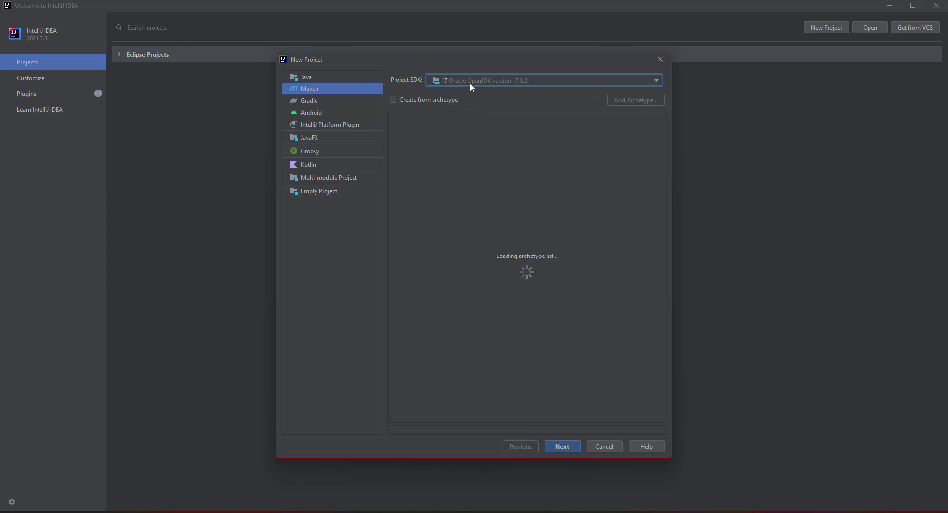
{"action": "left_click", "coordinate": [392, 98]}
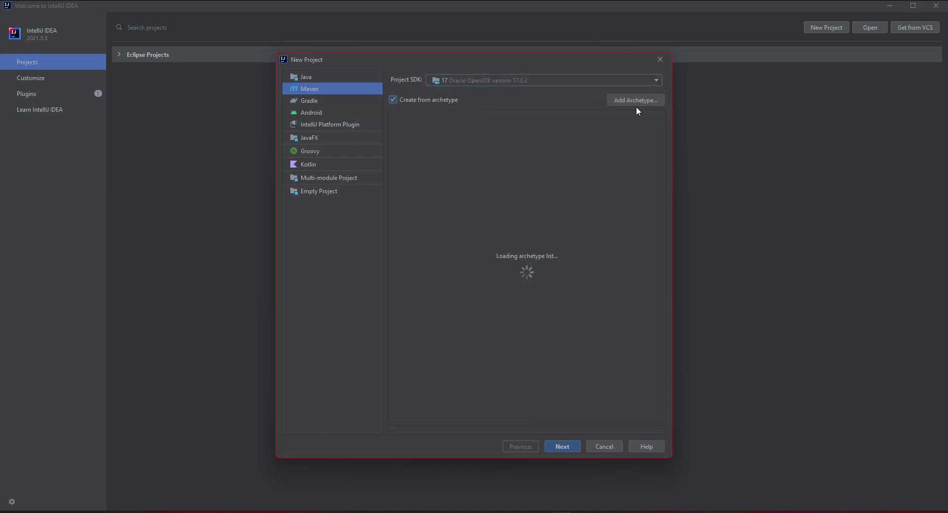
- Add an archetype with GroupId com.automatition, ArtifactId SeleniumMavenProject and version 1
{"action": "left_click", "coordinate": [639, 100]}
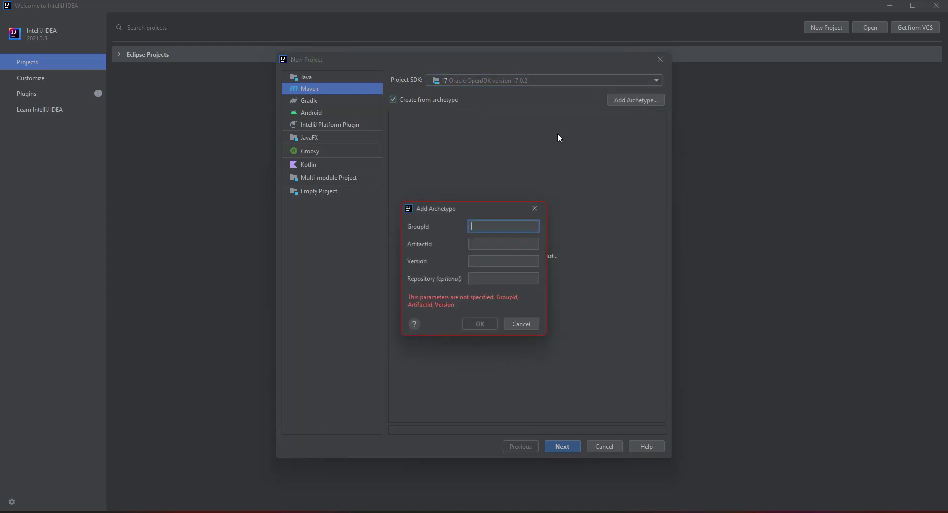
{"action": "left_click", "coordinate": [533, 209]}
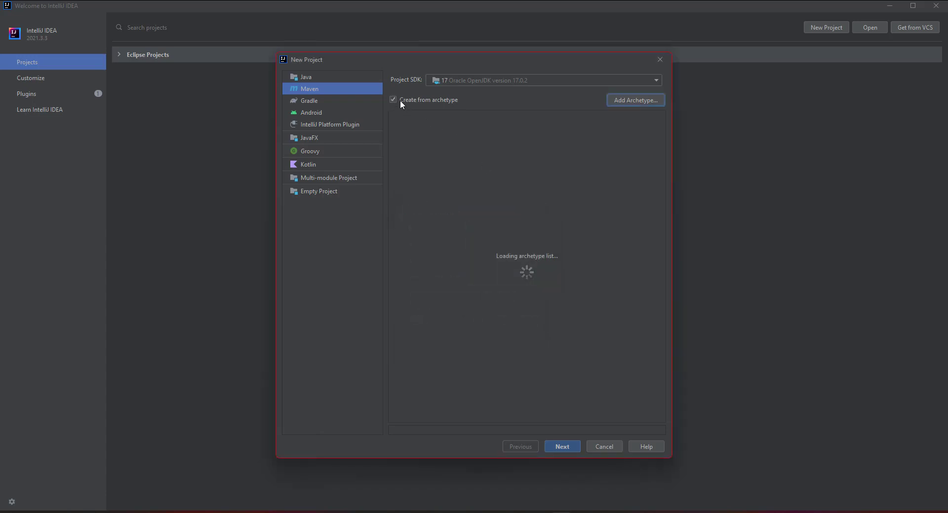
{"action": "left_click", "coordinate": [620, 102]}
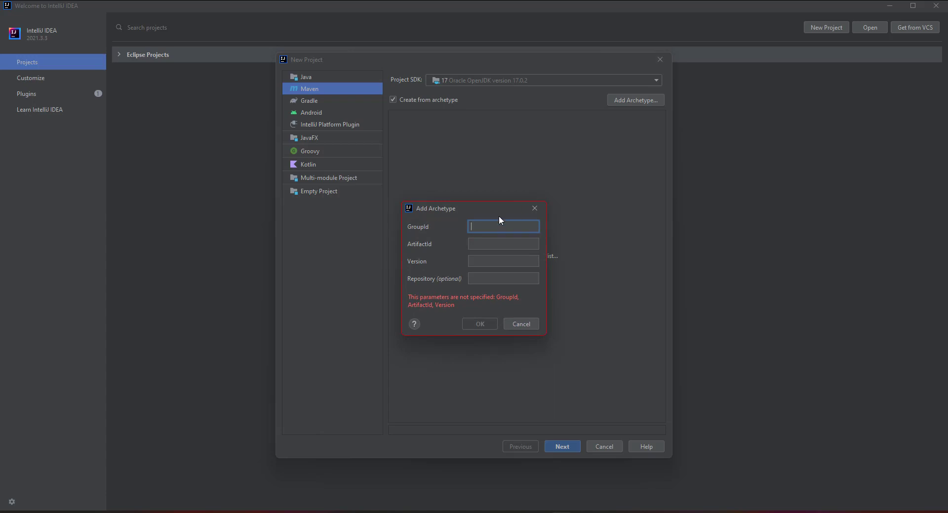
{"action": "type", "text": "com.automatition"}
{"action": "key", "text": "Tab"}
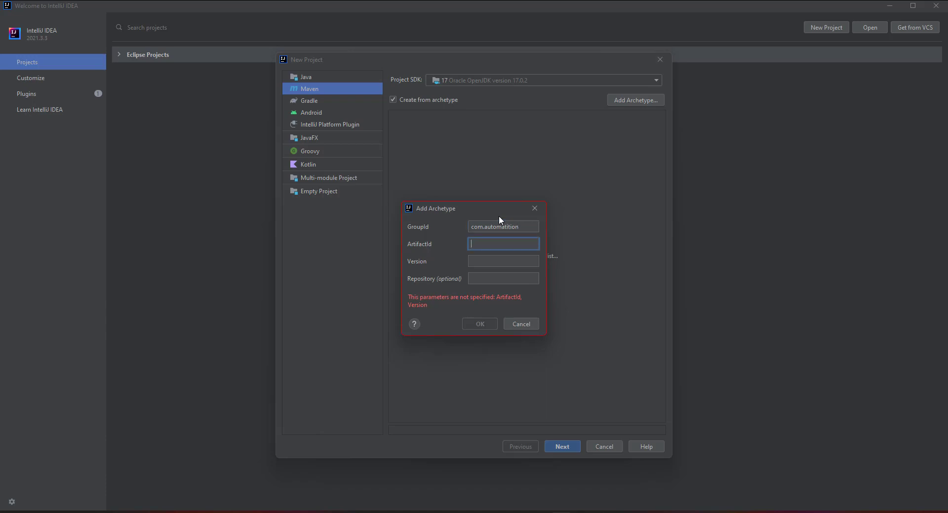
{"action": "type", "text": "Seleni"}
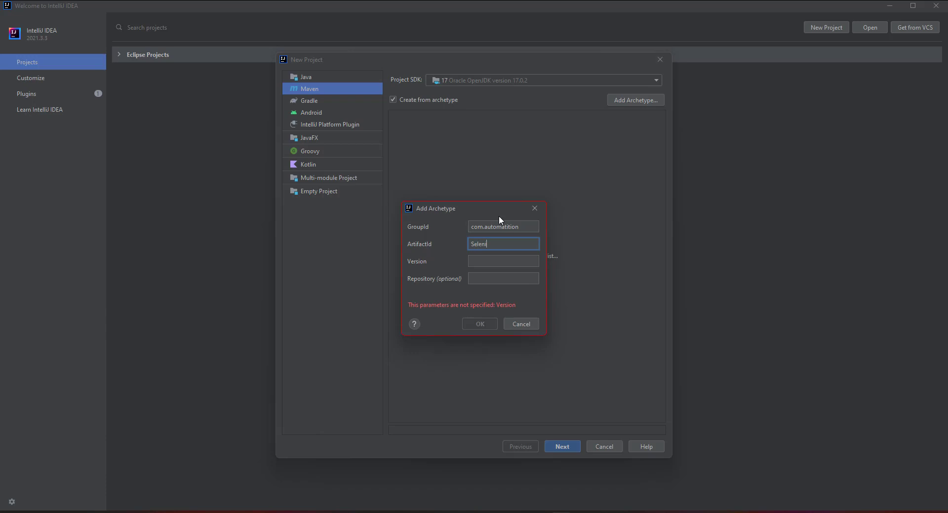
{"action": "type", "text": "umMavenProject"}
{"action": "key", "text": "Tab"}
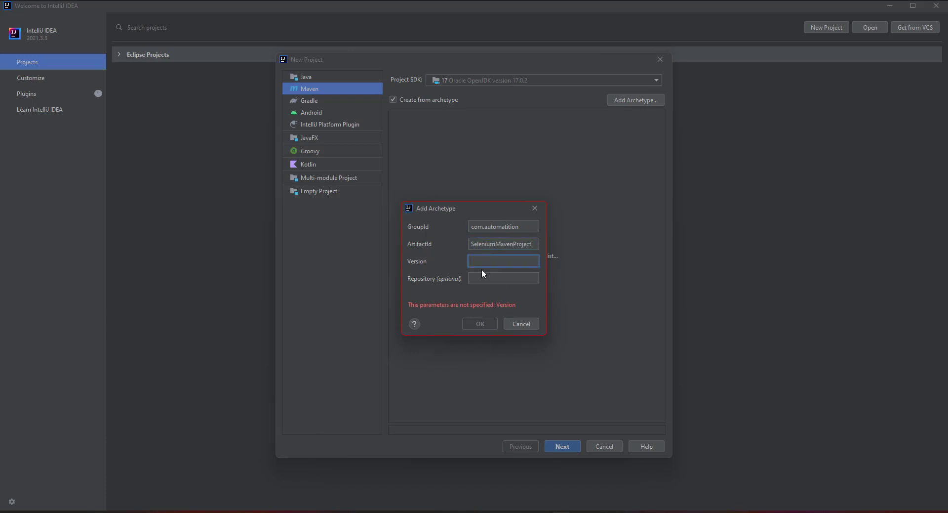
{"action": "type", "text": "1"}
{"action": "left_click", "coordinate": [481, 323]}
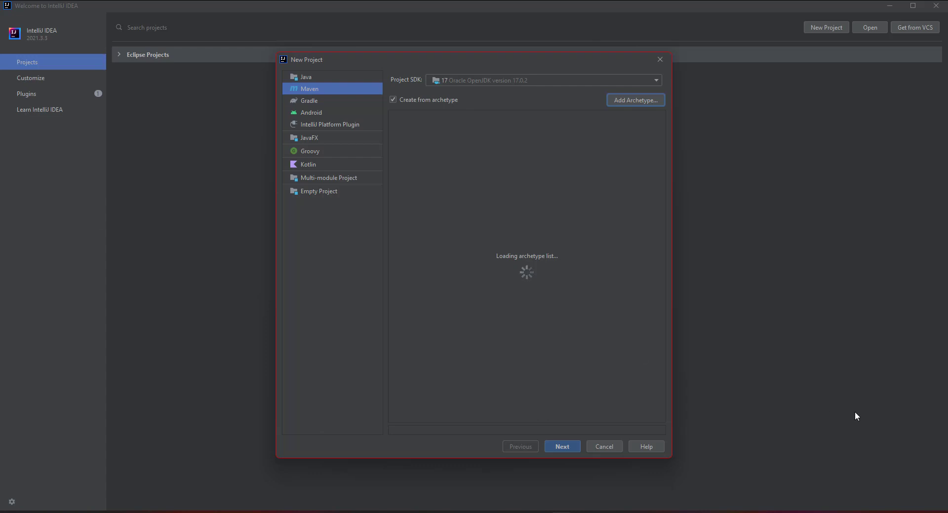
- Name the project SeleniumMavenProject and create it, dismissing the tip of the day and maximizing the project window
{"action": "left_click", "coordinate": [569, 448]}
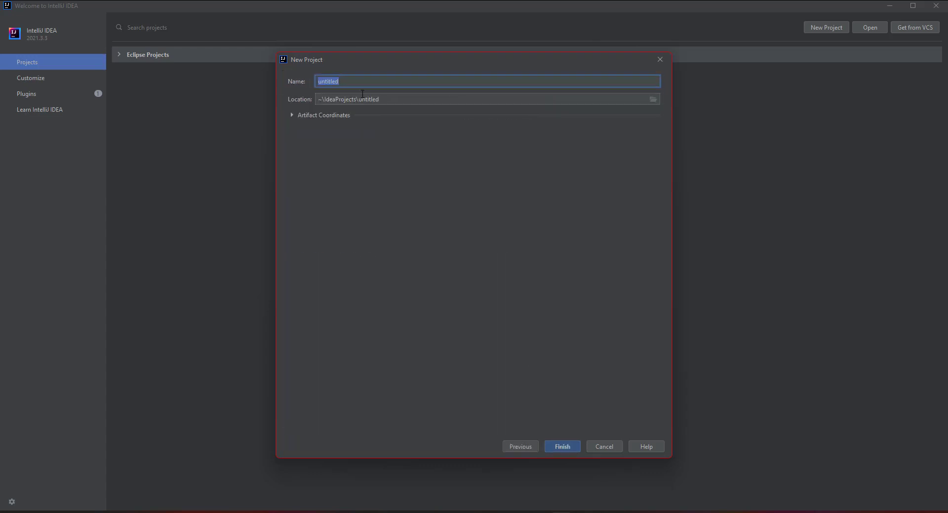
{"action": "type", "text": "SeleniumMavenProject"}
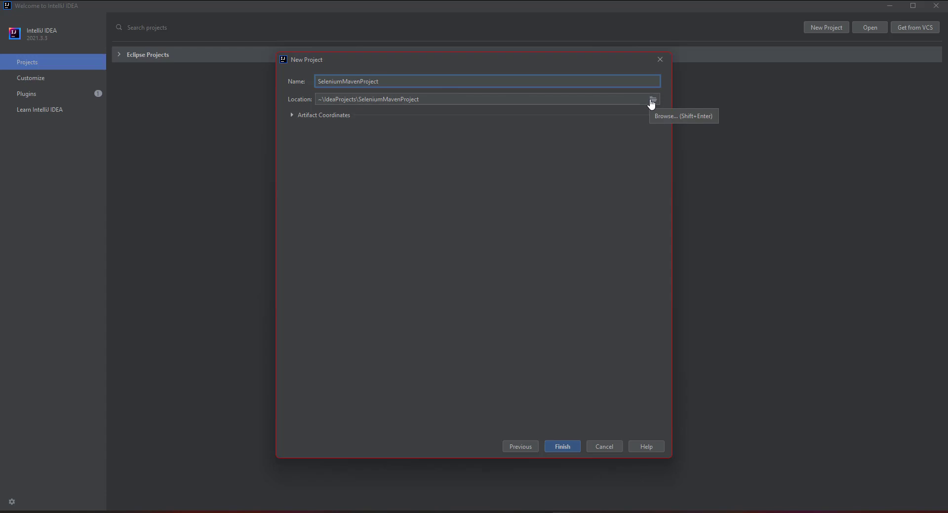
{"action": "left_click", "coordinate": [563, 447]}
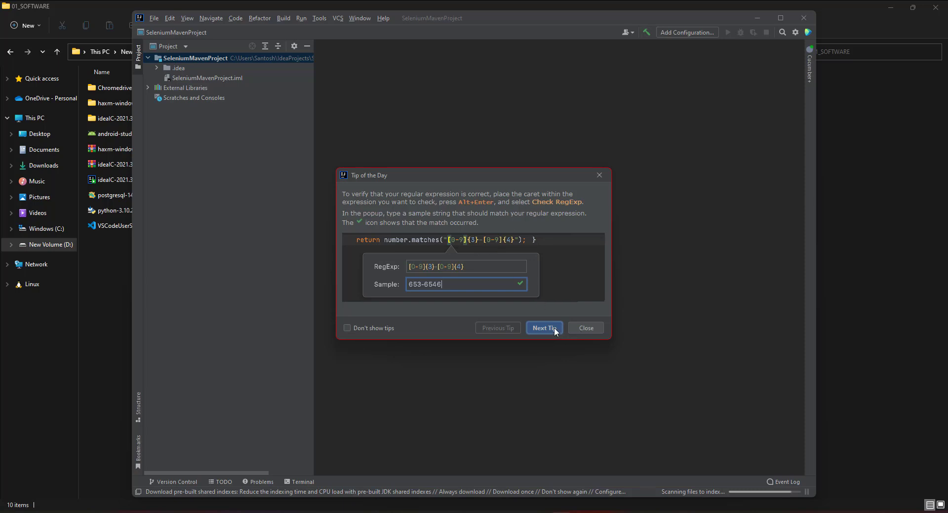
{"action": "left_click", "coordinate": [596, 327]}
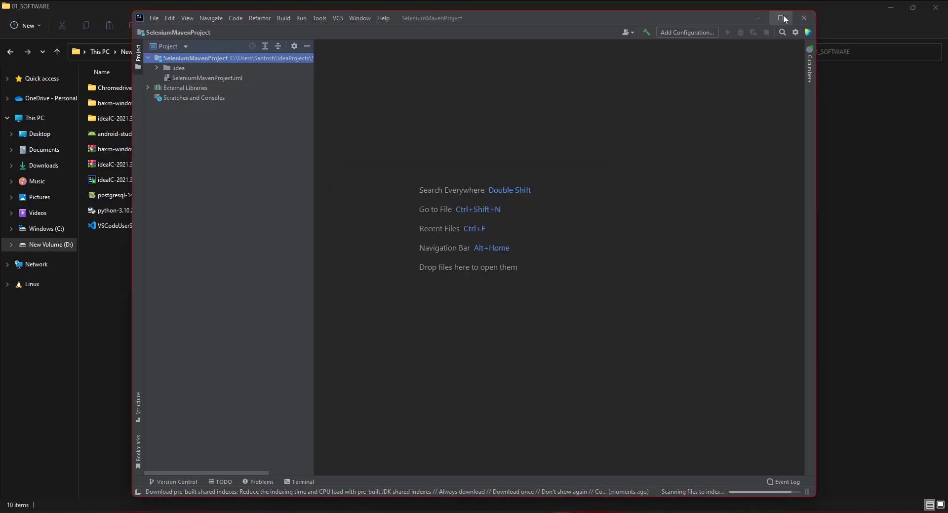
{"action": "left_click", "coordinate": [782, 16]}
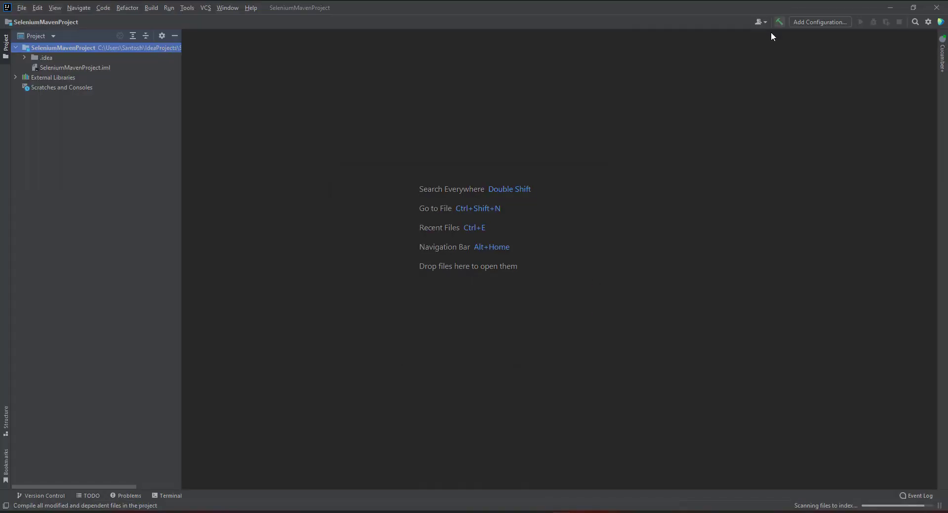
- Show the Cucumber+ tool window and look at the contents of the project's .idea folder
{"action": "left_click", "coordinate": [941, 65]}
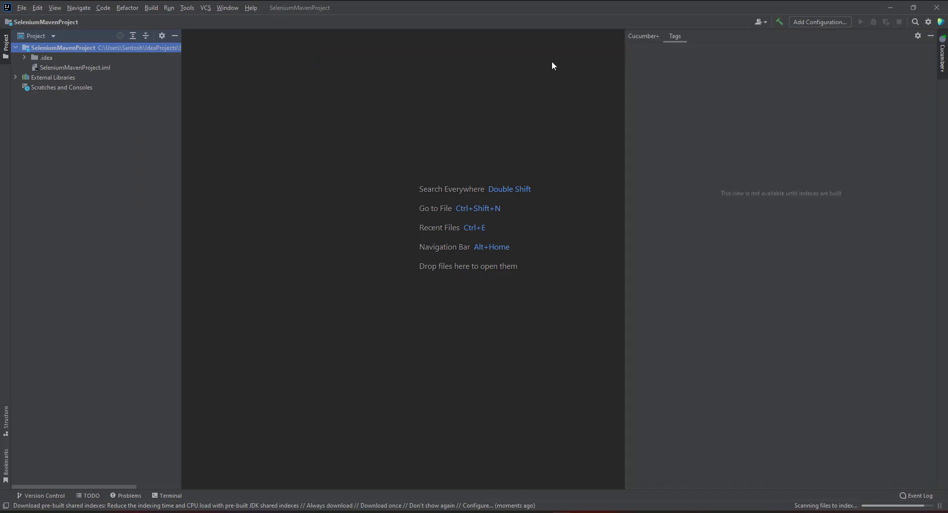
{"action": "left_click", "coordinate": [27, 57]}
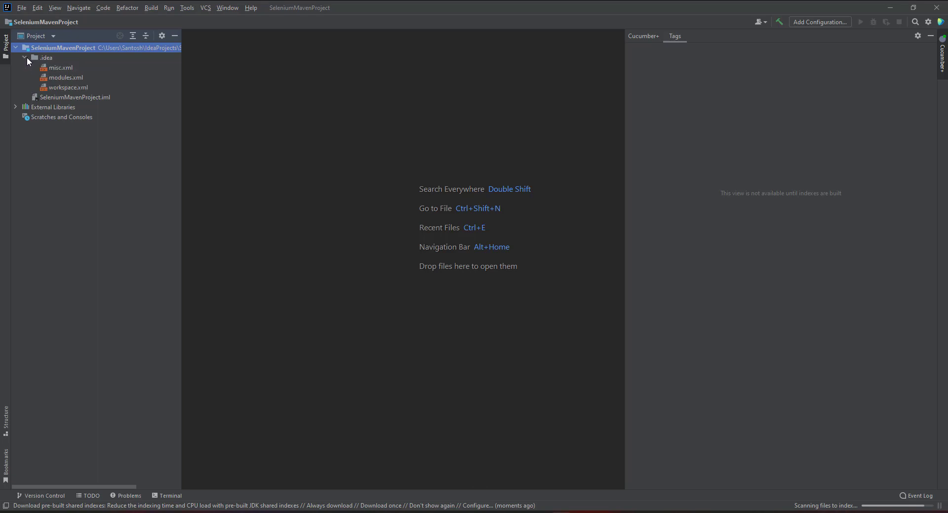
{"action": "left_click", "coordinate": [27, 58]}
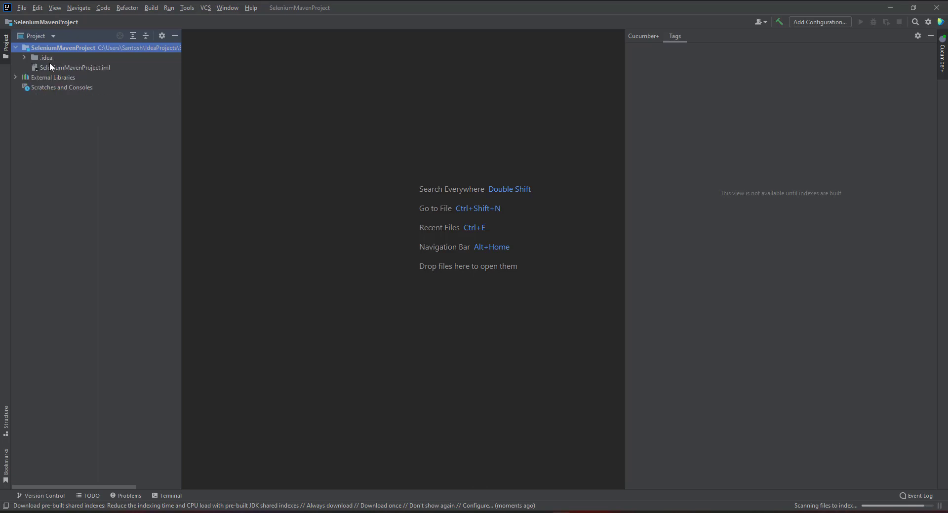
- Show the running background tasks in a floating window and choose to always download the pre-built shared indexes
{"action": "left_click", "coordinate": [871, 506]}
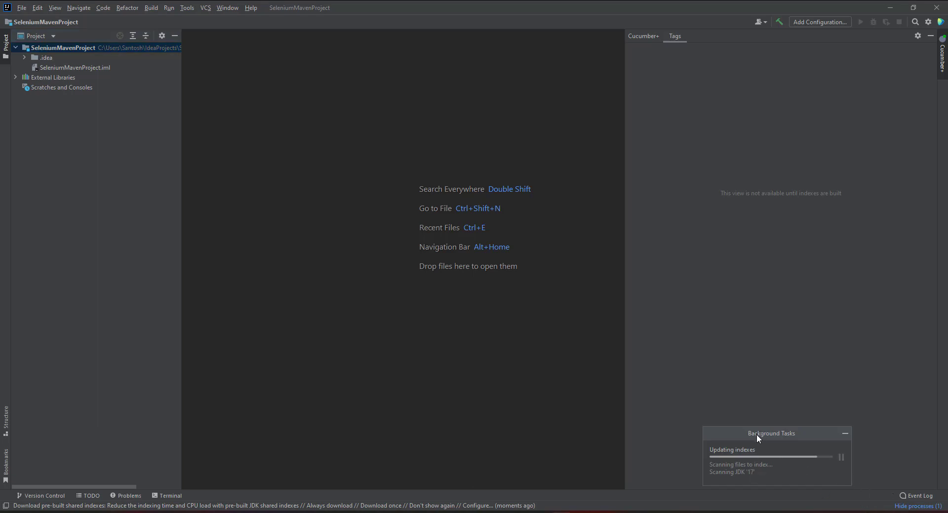
{"action": "left_click_drag", "start_coordinate": [757, 434], "coordinate": [641, 253]}
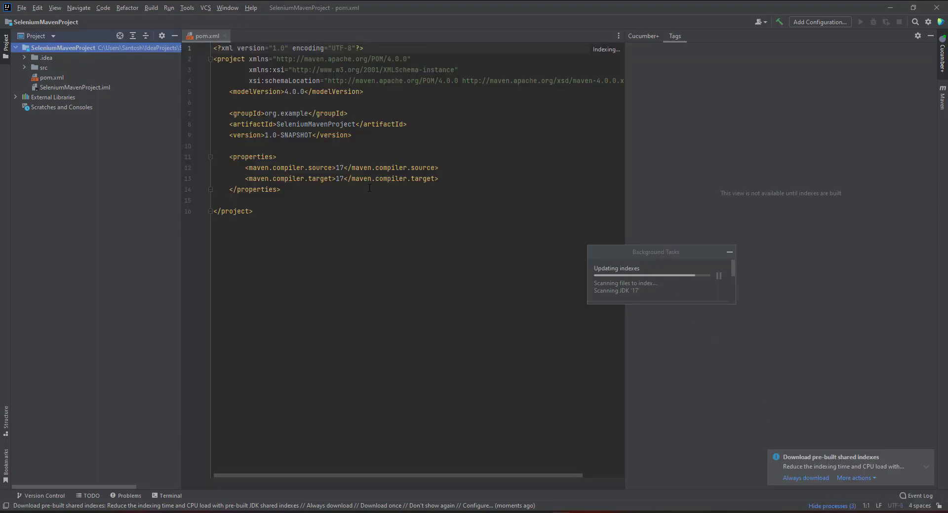
{"action": "left_click", "coordinate": [805, 477]}
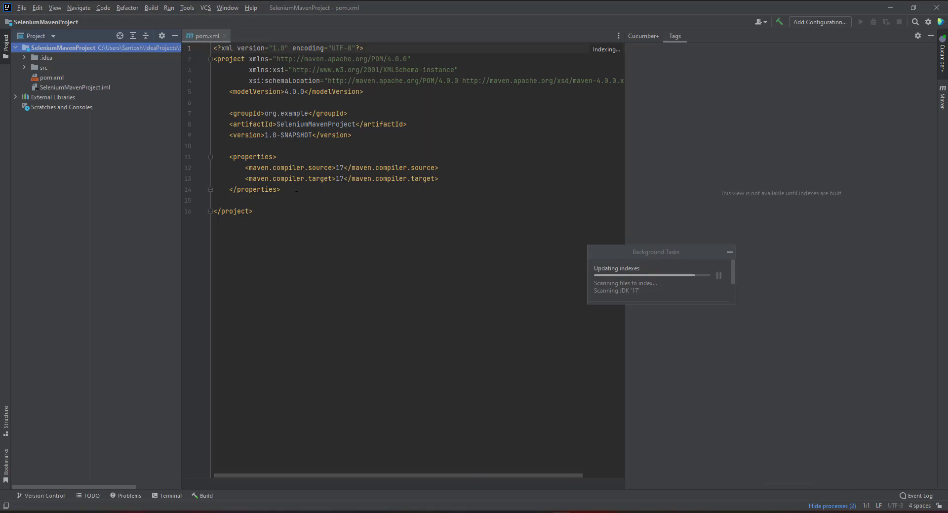
- Select pom.xml in the project tree and show the Lifecycle goals of SeleniumMavenProject in the Maven tool window
{"action": "left_click", "coordinate": [43, 76]}
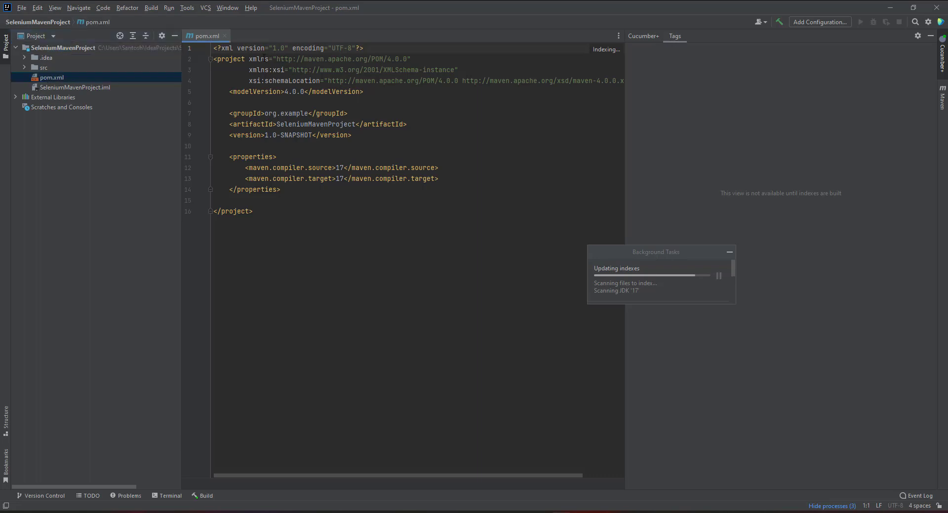
{"action": "left_click", "coordinate": [944, 100]}
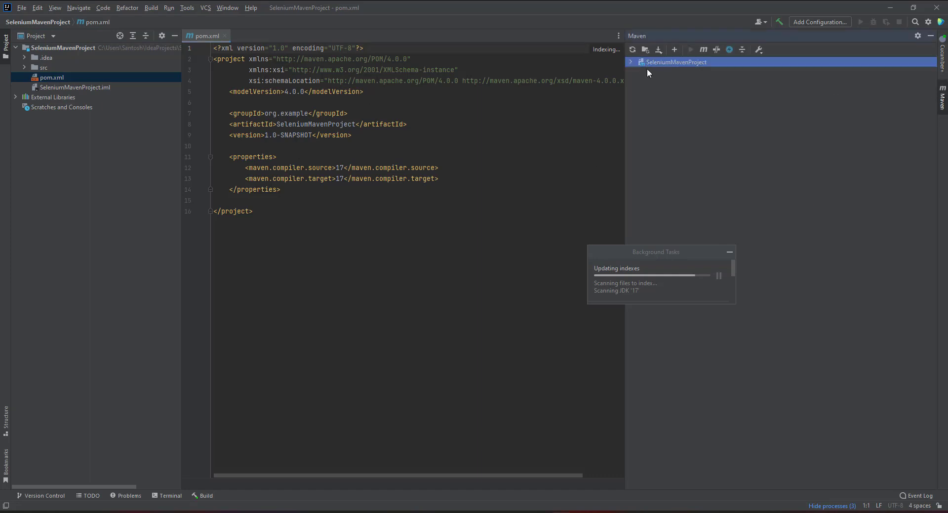
{"action": "left_click", "coordinate": [630, 62]}
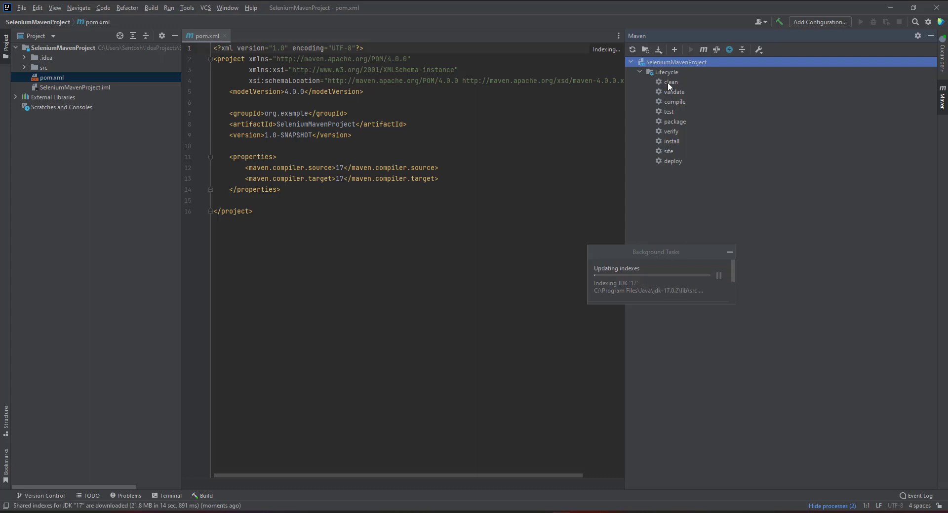
- Insert two blank lines after the closing properties tag in pom.xml and place the cursor there
{"action": "left_click", "coordinate": [407, 158]}
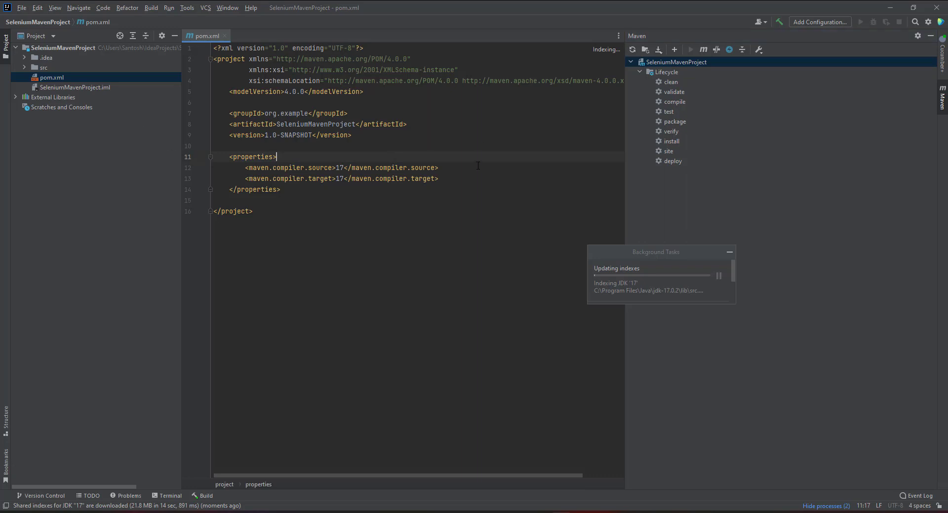
{"action": "left_click", "coordinate": [289, 188]}
{"action": "key", "text": "Return"}
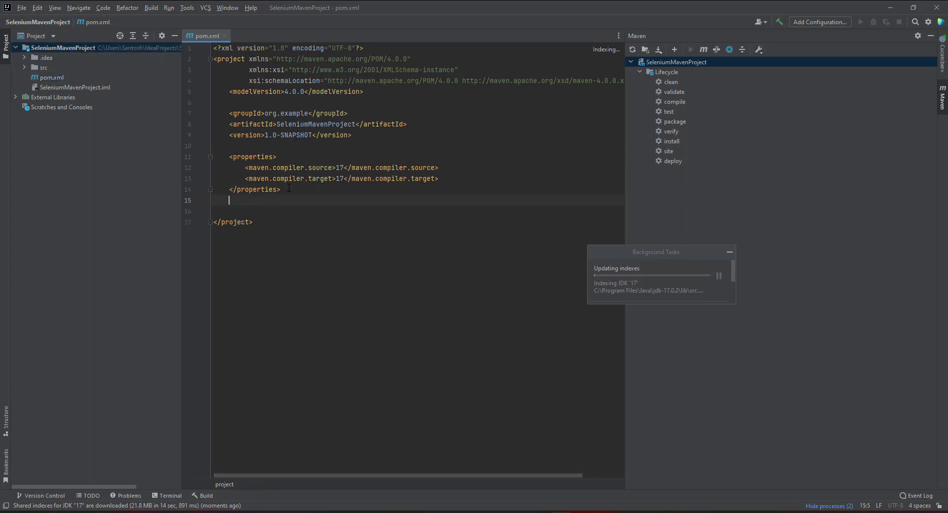
{"action": "key", "text": "Return"}
{"action": "left_click_drag", "start_coordinate": [226, 158], "coordinate": [286, 189]}
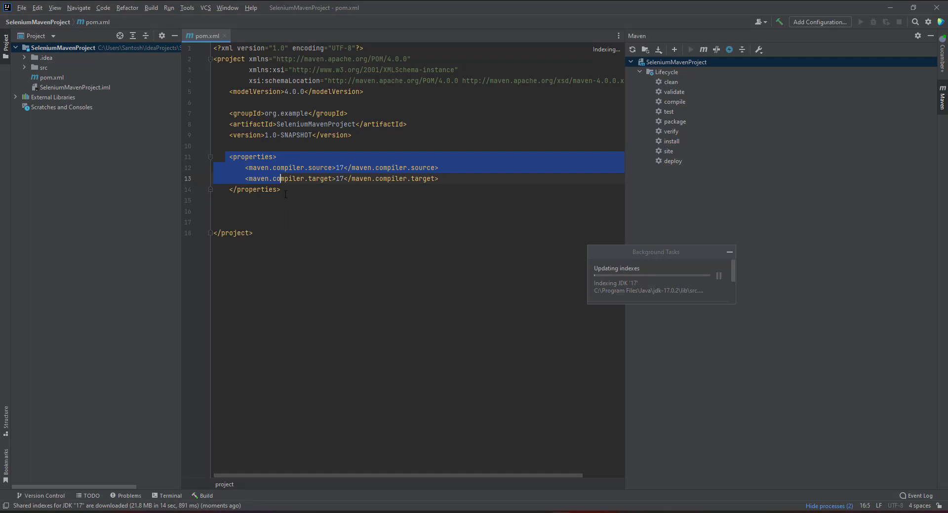
{"action": "left_click", "coordinate": [250, 210]}
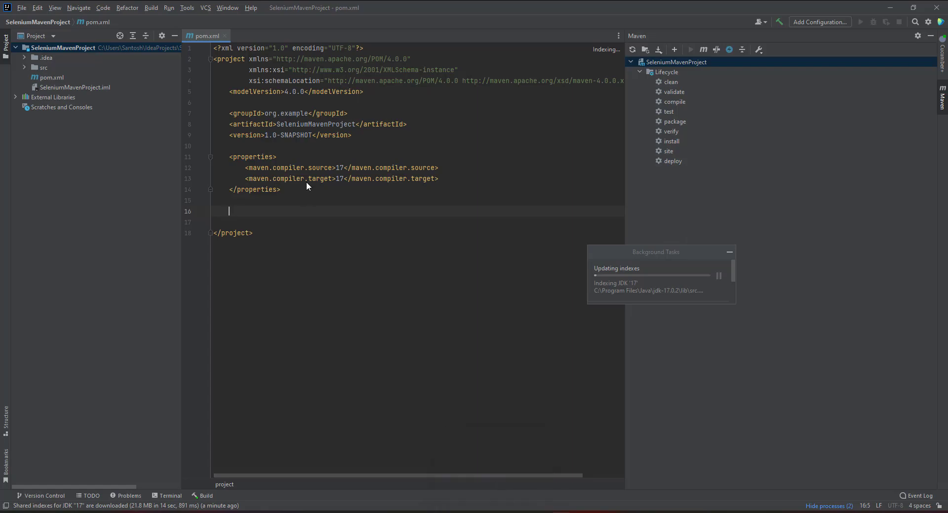
- Switch to Chrome, search for mvnrepo in a new tab and open the Maven Repository website
{"action": "left_click", "coordinate": [495, 503]}
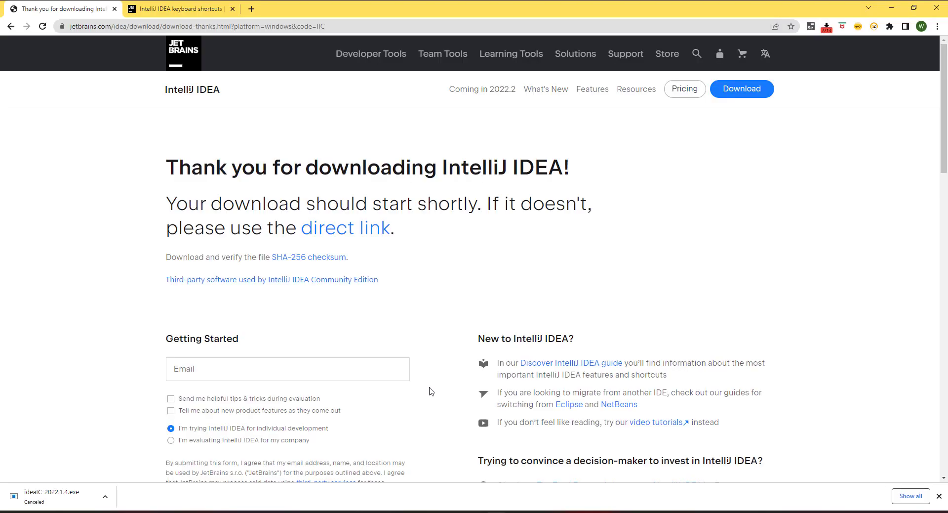
{"action": "left_click", "coordinate": [251, 8]}
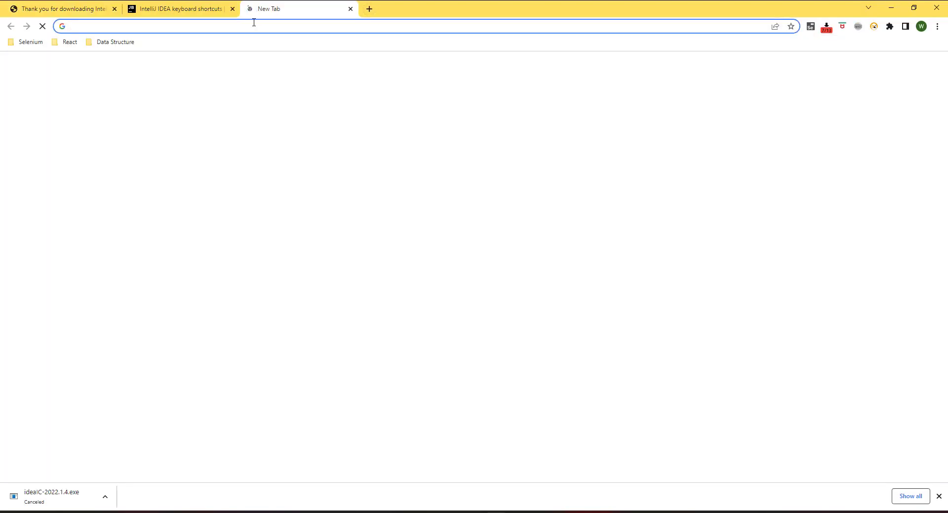
{"action": "type", "text": "mvnrepo"}
{"action": "key", "text": "Return"}
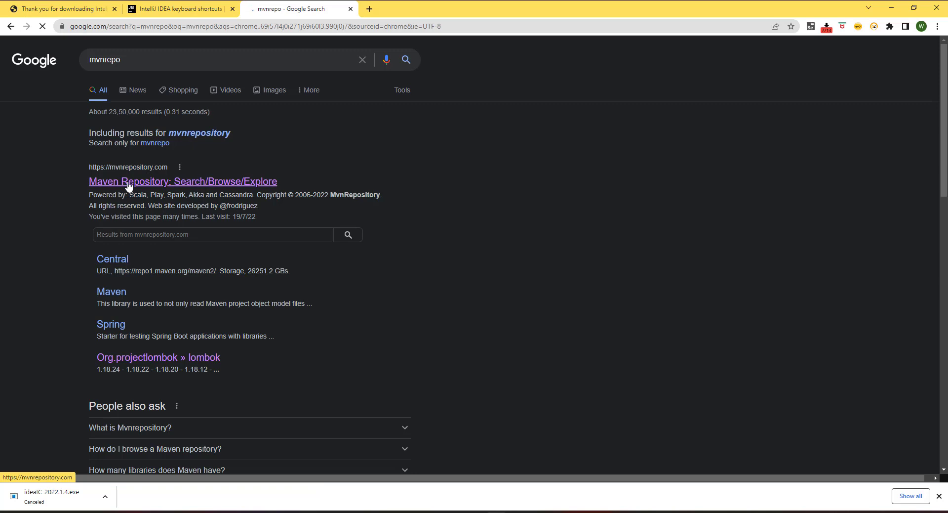
{"action": "left_click", "coordinate": [128, 186]}
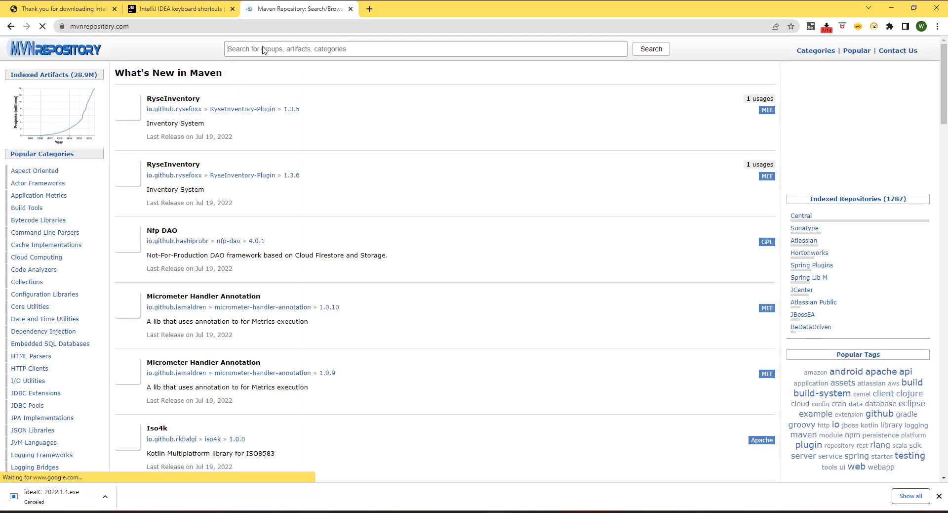
- Search the Maven Repository for selenium and open the Selenium Java artifact
{"action": "left_click", "coordinate": [251, 48]}
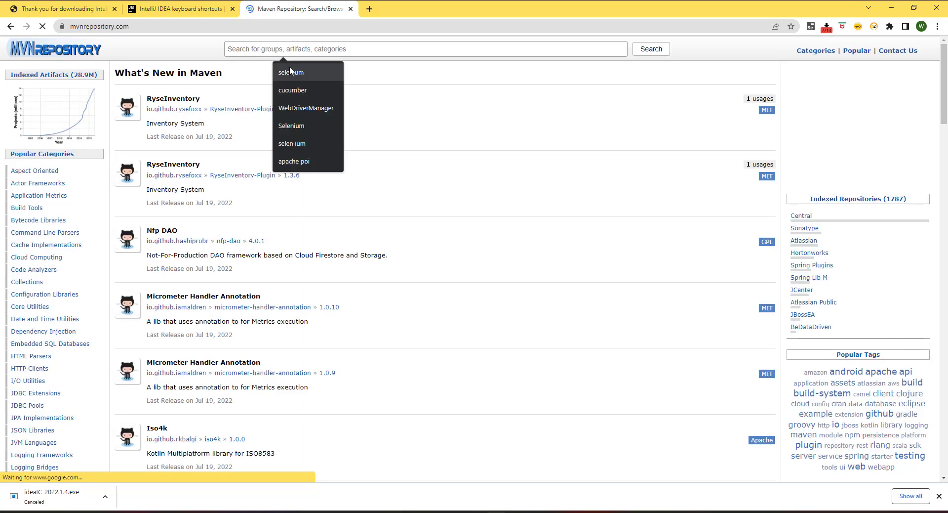
{"action": "left_click", "coordinate": [298, 78]}
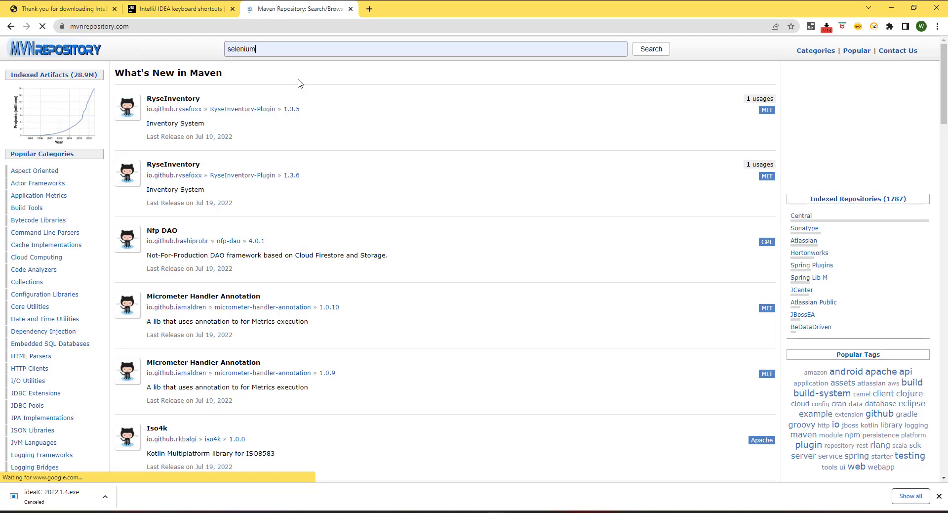
{"action": "left_click", "coordinate": [650, 49]}
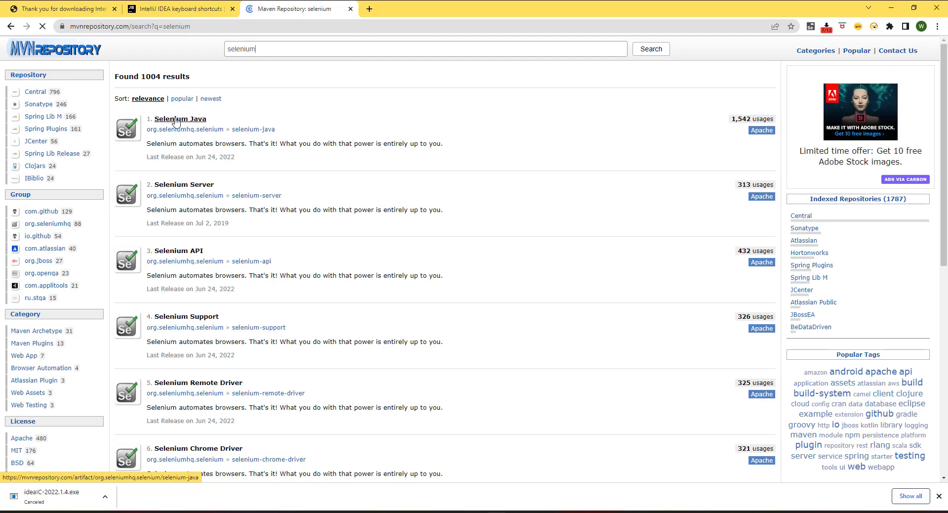
{"action": "left_click", "coordinate": [176, 120]}
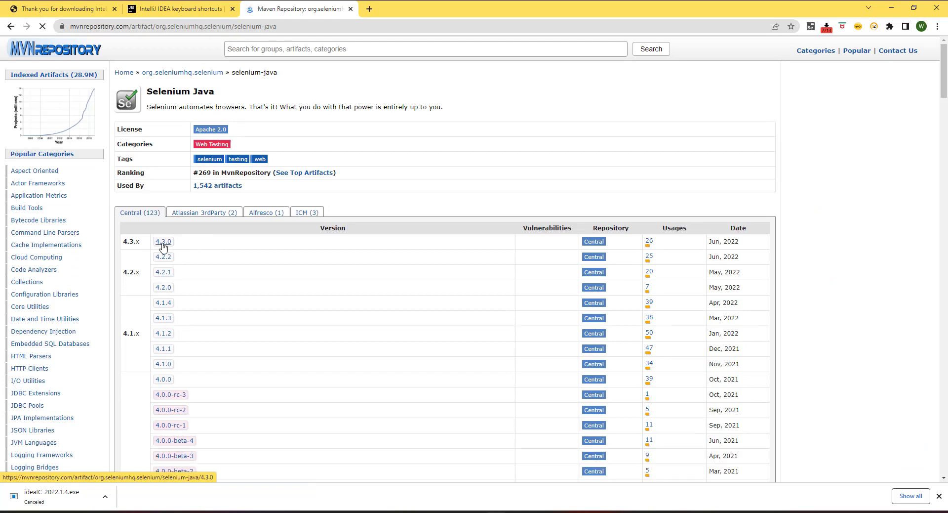
- Copy the Maven dependency snippet of Selenium Java version 3.141.59 and switch back to IntelliJ IDEA
{"action": "scroll", "coordinate": [163, 246], "scroll_direction": "down", "scroll_amount": 3}
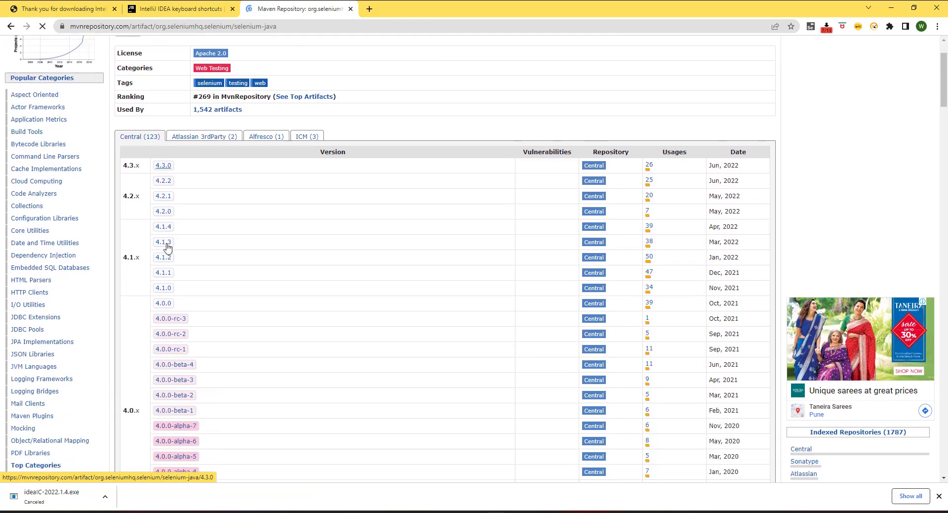
{"action": "scroll", "coordinate": [167, 247], "scroll_direction": "down", "scroll_amount": 4}
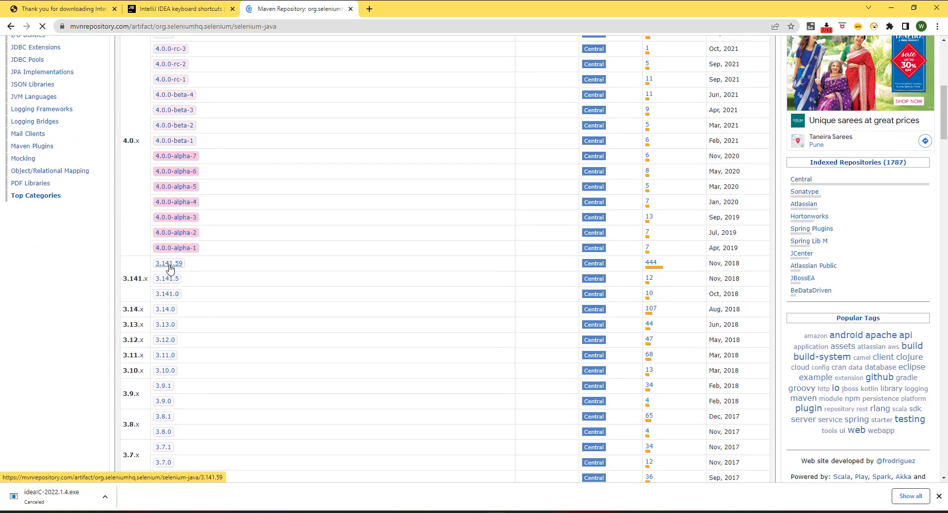
{"action": "left_click", "coordinate": [169, 264]}
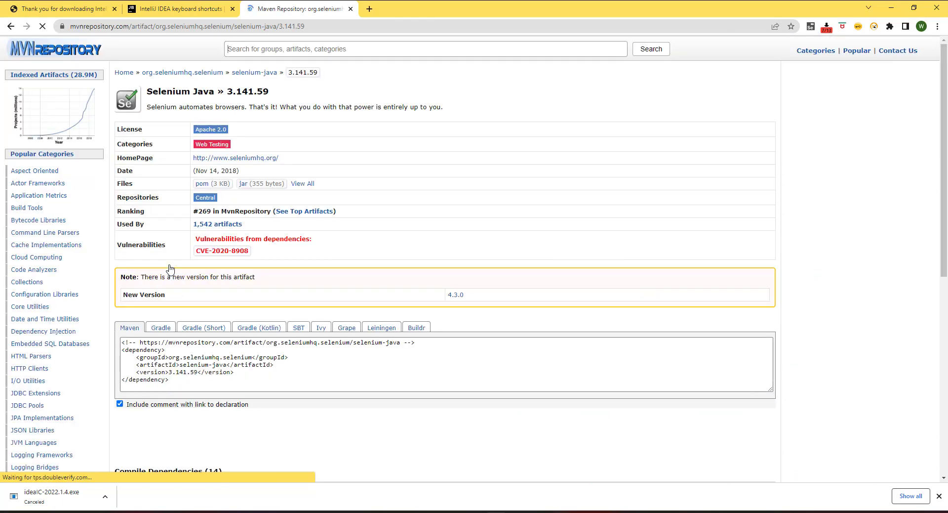
{"action": "scroll", "coordinate": [168, 333], "scroll_direction": "down", "scroll_amount": 2}
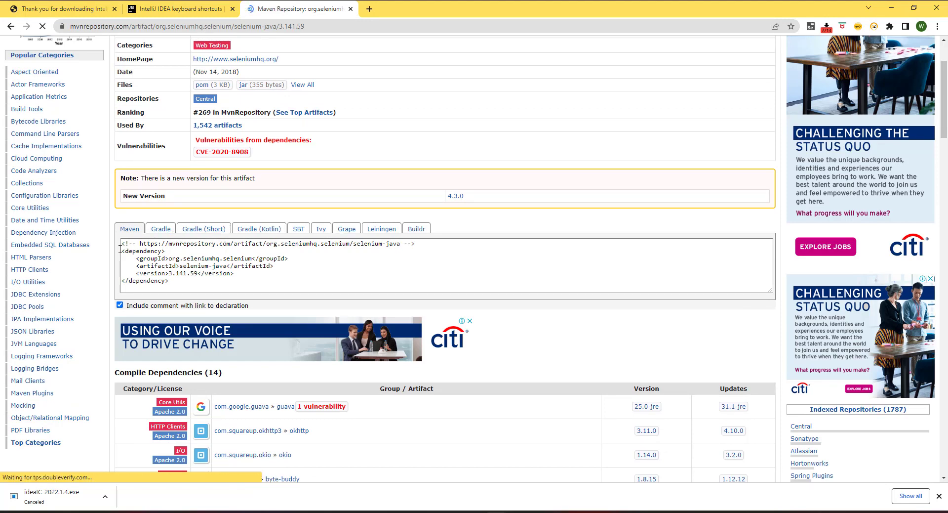
{"action": "left_click", "coordinate": [169, 272]}
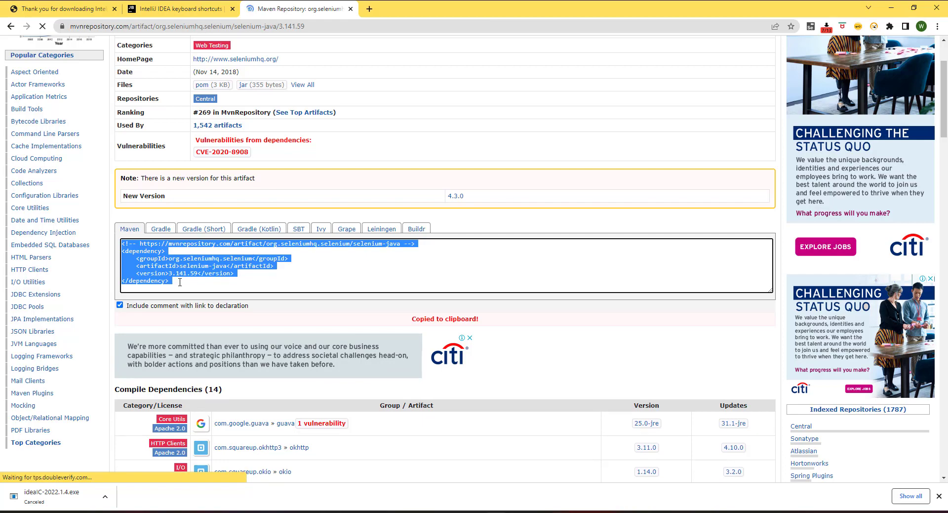
{"action": "left_click", "coordinate": [558, 509]}
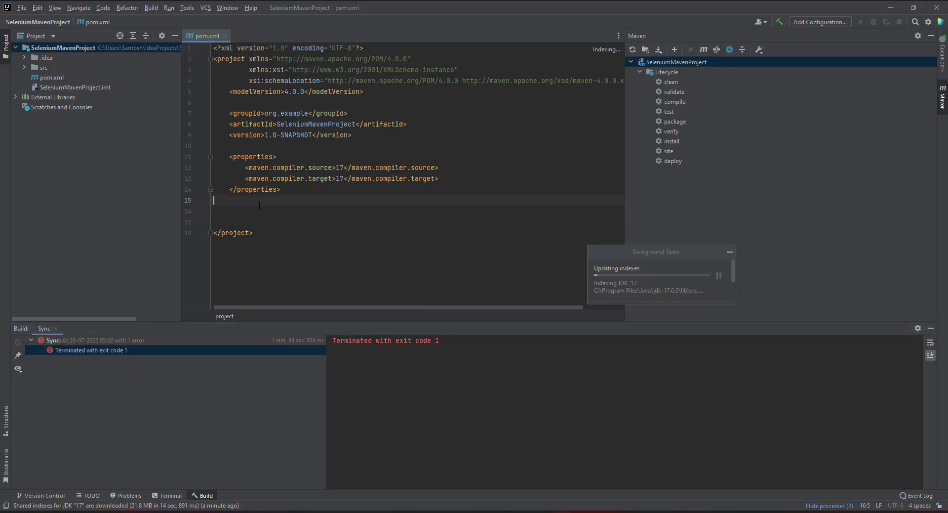
{"action": "key", "text": "Return"}
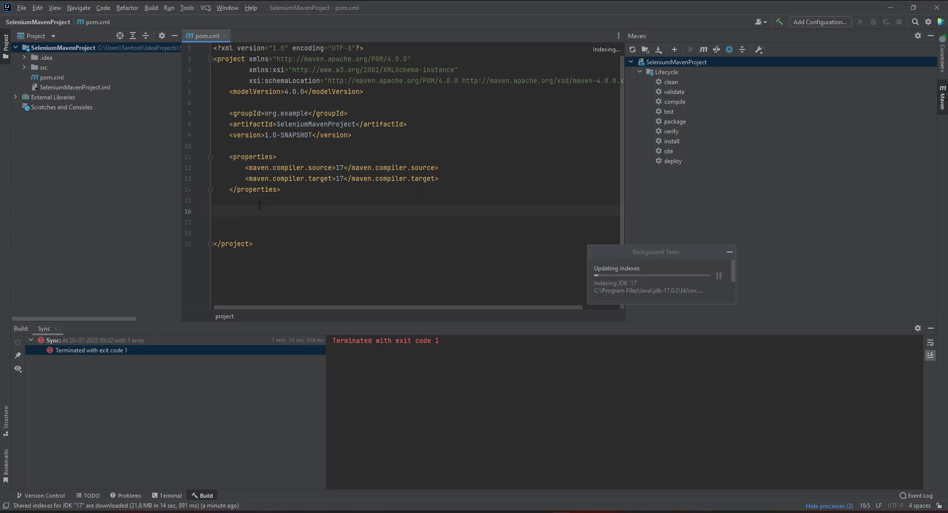
{"action": "type", "text": "<depe"}
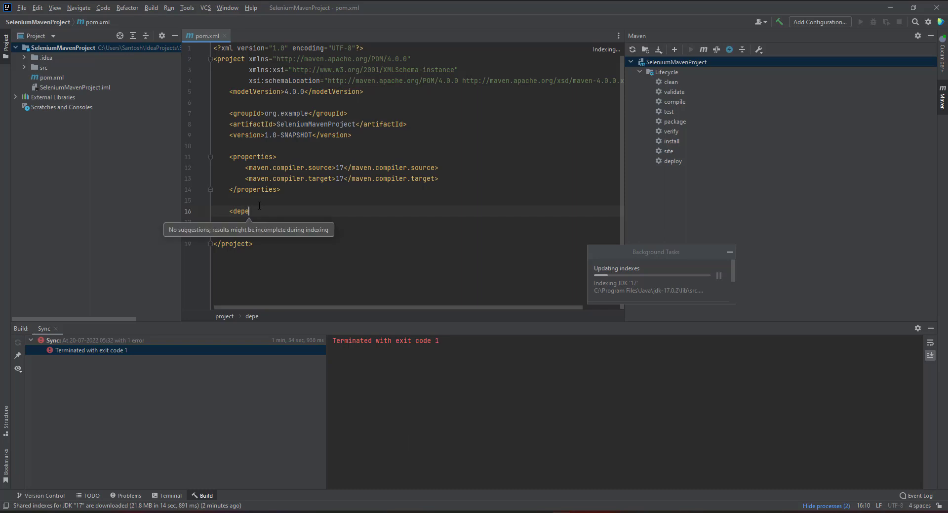
{"action": "left_click_drag", "start_coordinate": [669, 253], "coordinate": [750, 205]}
{"action": "left_click", "coordinate": [274, 212]}
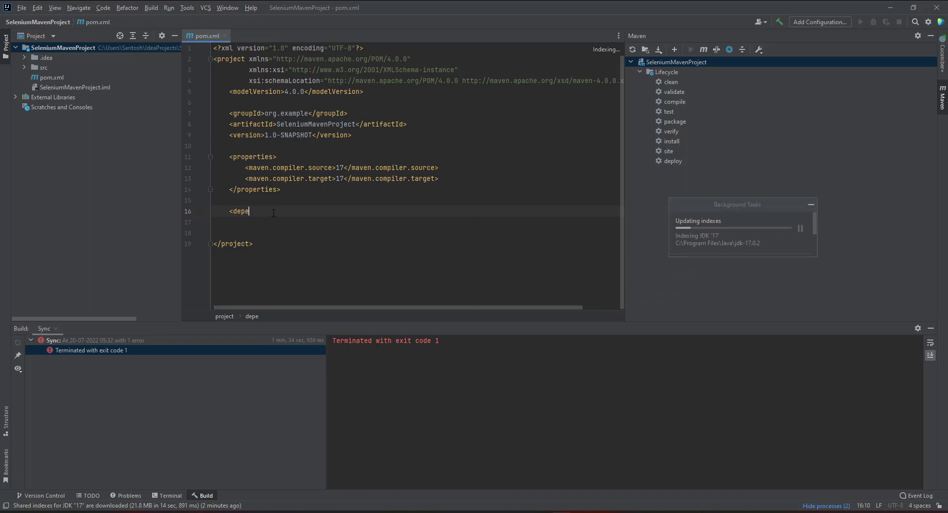
{"action": "key", "text": "BackSpace"}
{"action": "key", "text": "BackSpace"}
{"action": "key", "text": "BackSpace"}
{"action": "key", "text": "BackSpace"}
{"action": "key", "text": "BackSpace"}
{"action": "key", "text": "BackSpace"}
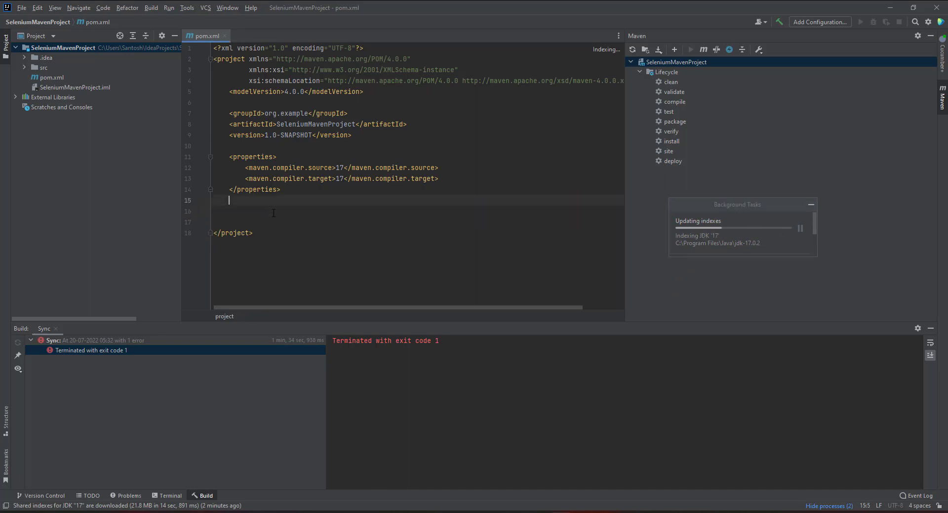
- Paste the selenium-java 3.141.59 dependency below the properties block in pom.xml and add an opening <dependencies> tag above it
{"action": "key", "text": "Return"}
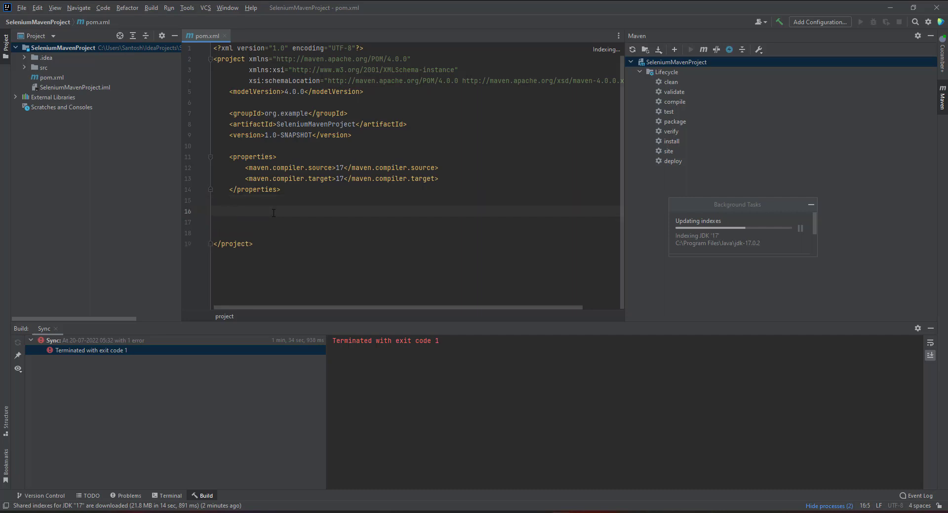
{"action": "key", "text": "ctrl+v"}
{"action": "double_click", "coordinate": [253, 223]}
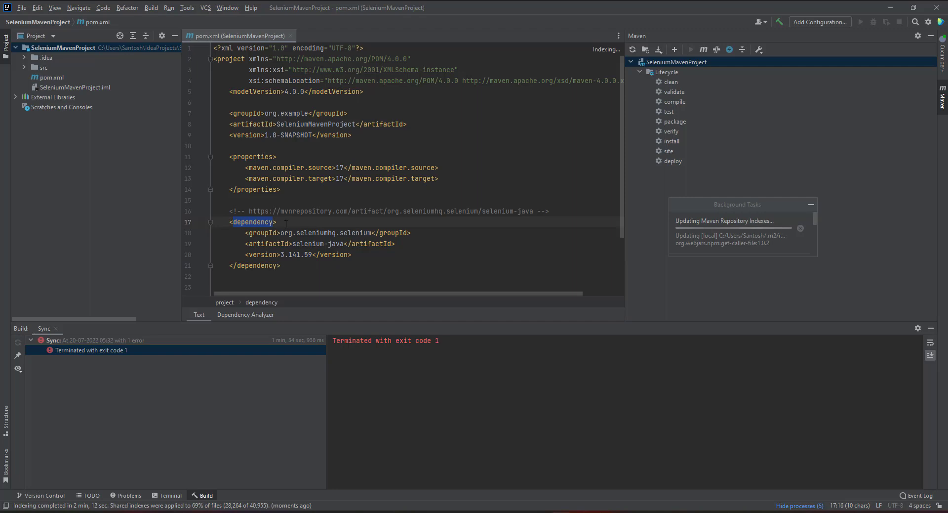
{"action": "left_click", "coordinate": [250, 199]}
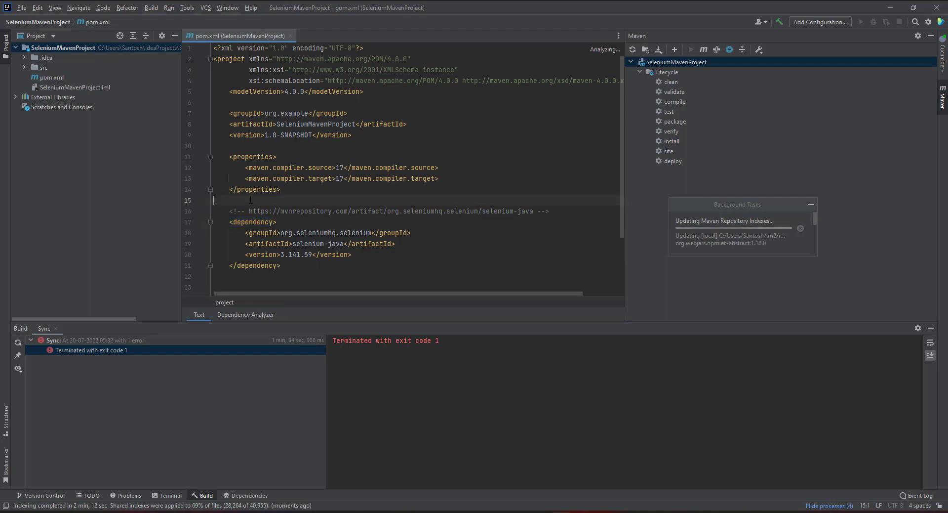
{"action": "key", "text": "Return"}
{"action": "key", "text": "ctrl+v"}
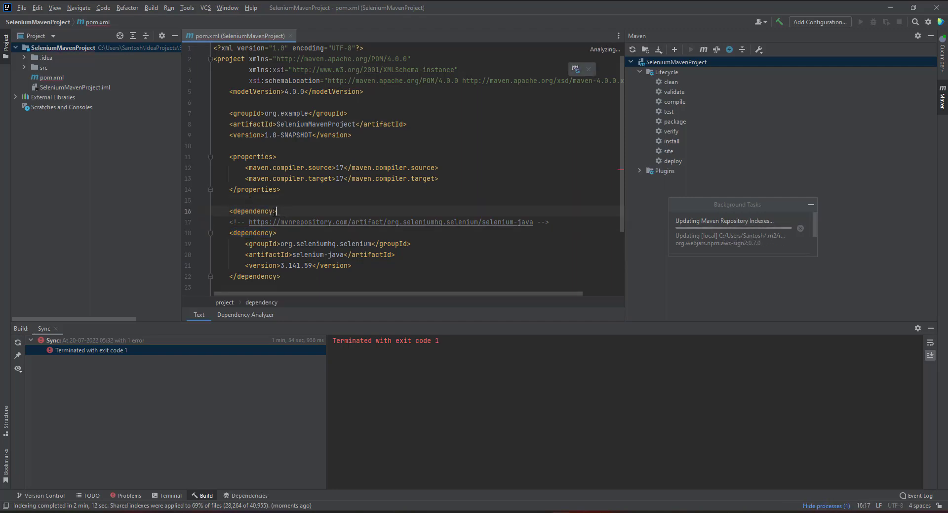
{"action": "left_click", "coordinate": [275, 212]}
{"action": "key", "text": "BackSpace"}
{"action": "type", "text": "ies"}
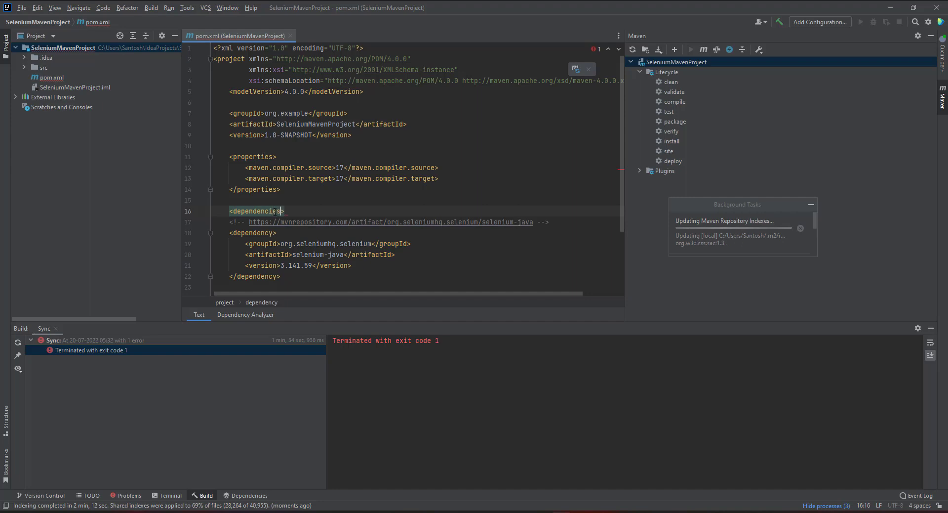
- Add a closing </dependencies> tag below the selenium-java dependency in pom.xml, leaving a blank line between them
{"action": "left_click", "coordinate": [290, 276]}
{"action": "key", "text": "Return"}
{"action": "key", "text": "Return"}
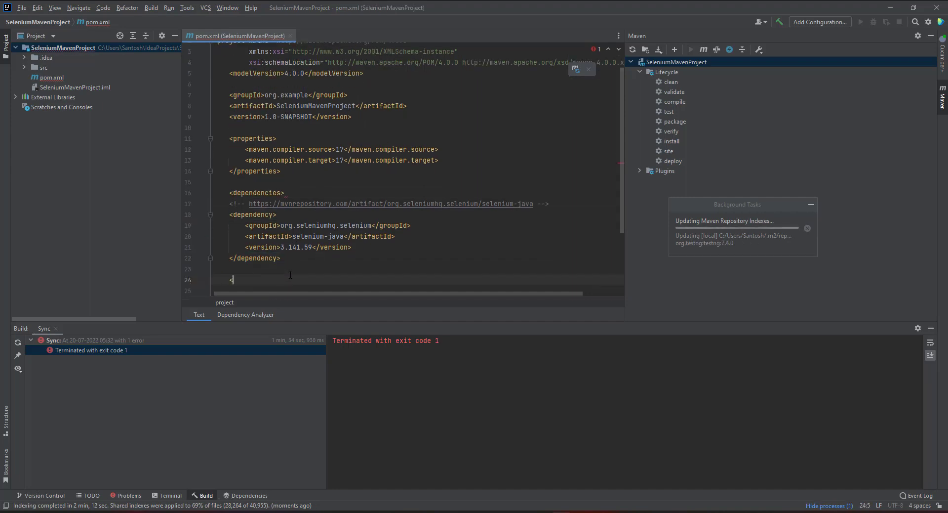
{"action": "type", "text": "<"}
{"action": "key", "text": "ctrl+v"}
{"action": "left_click", "coordinate": [237, 280]}
{"action": "key", "text": "BackSpace"}
{"action": "type", "text": "/"}
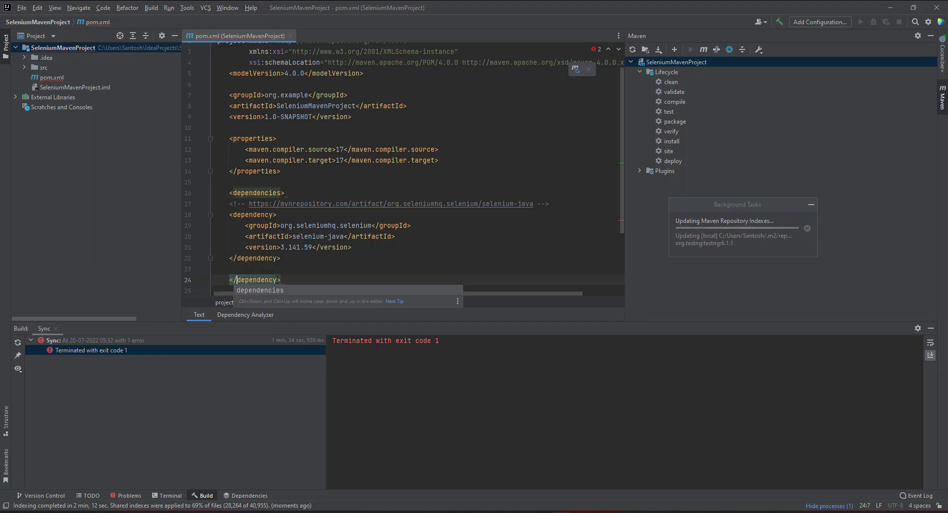
{"action": "left_click", "coordinate": [277, 279]}
{"action": "key", "text": "BackSpace"}
{"action": "type", "text": "ie"}
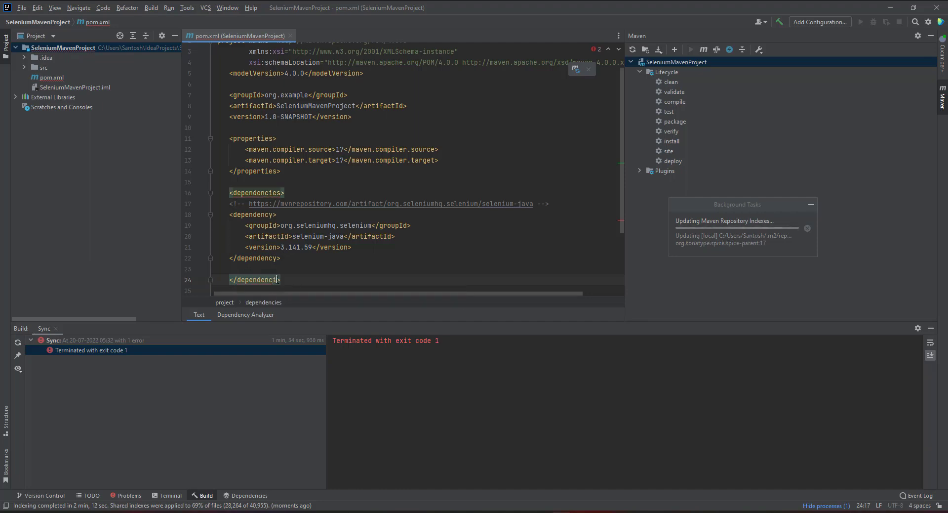
{"action": "key", "text": "Return"}
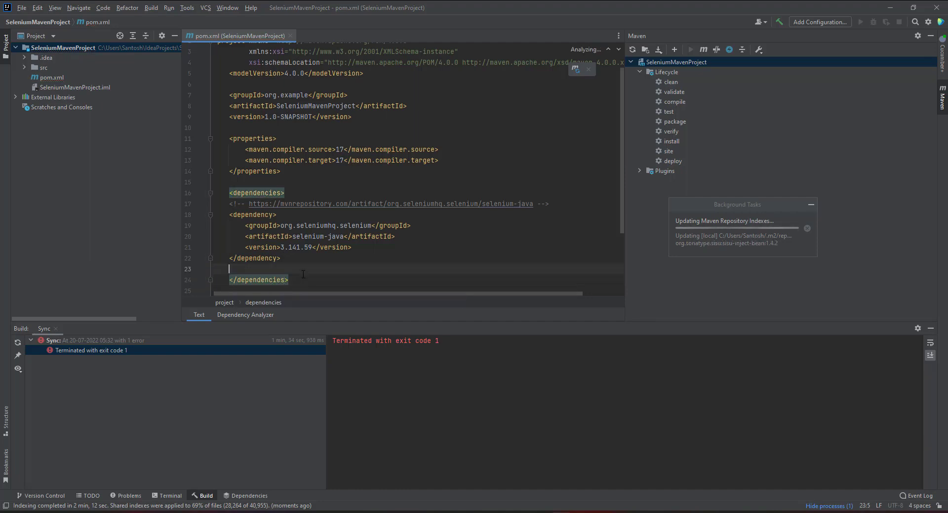
{"action": "left_click", "coordinate": [307, 265]}
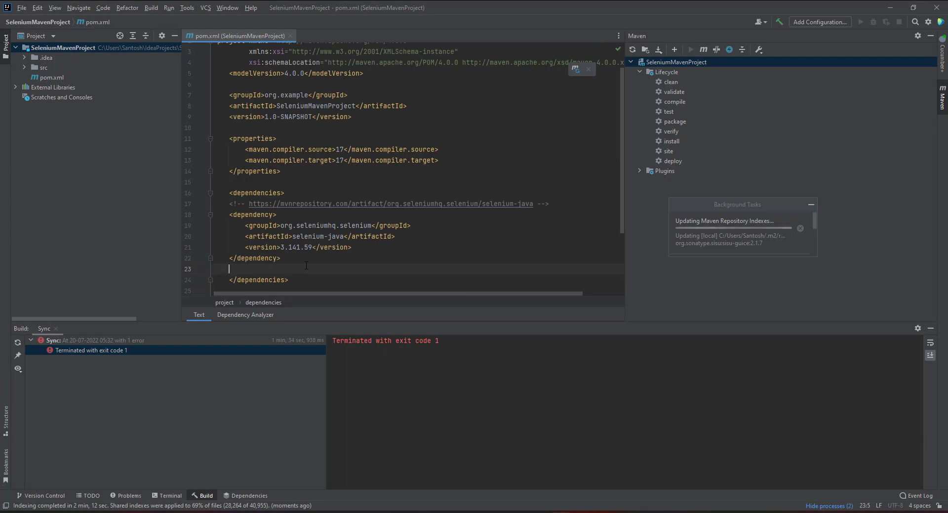
- Examine the project's external libraries and collapse their list again
{"action": "scroll", "coordinate": [307, 265], "scroll_direction": "down", "scroll_amount": 2}
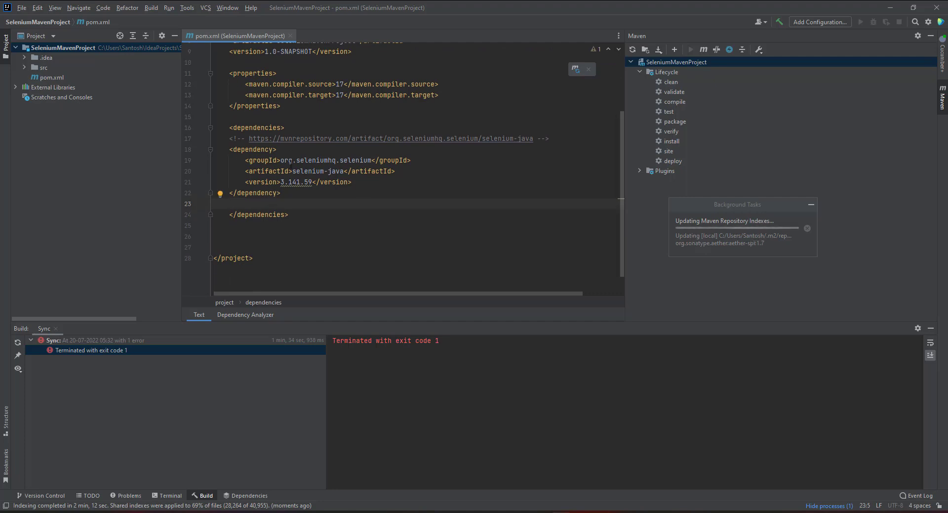
{"action": "left_click", "coordinate": [15, 88]}
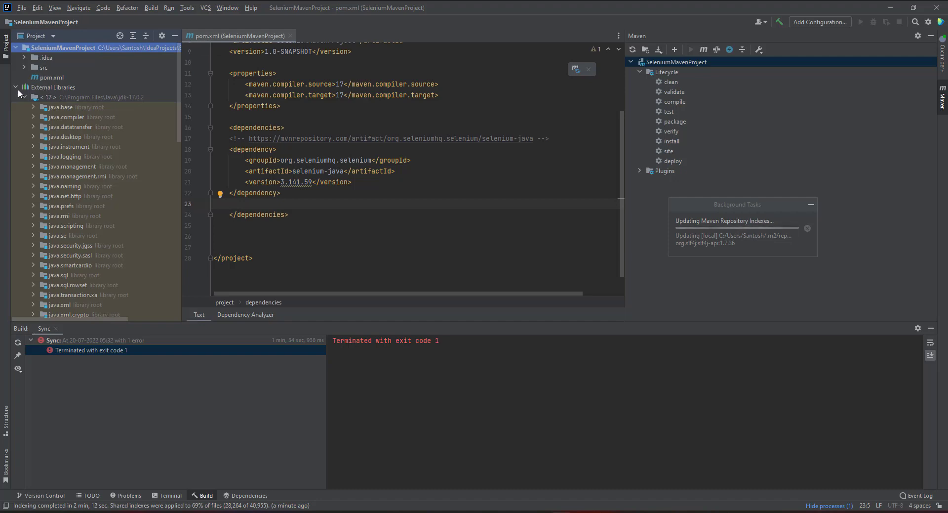
{"action": "left_click", "coordinate": [15, 87]}
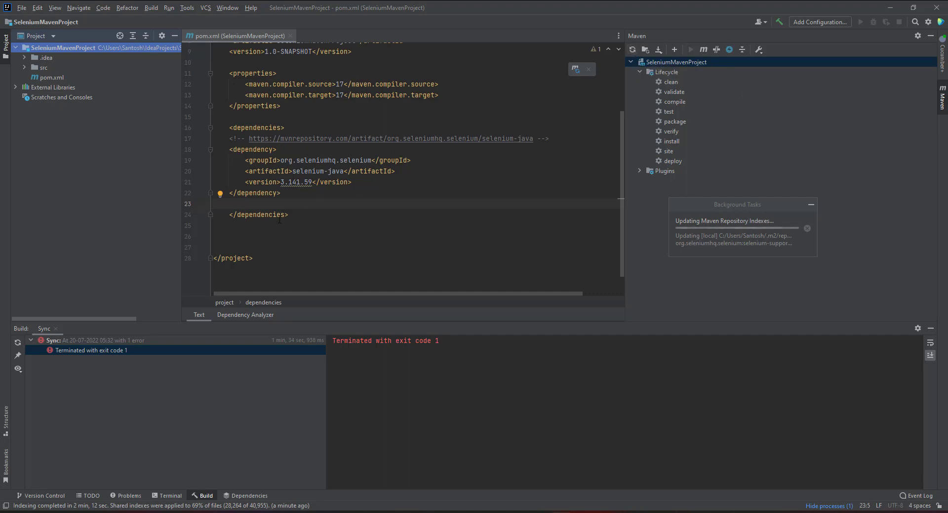
- Remove the blank lines between the closing </dependencies> and </project> tags in pom.xml
{"action": "left_click", "coordinate": [241, 242]}
{"action": "key", "text": "BackSpace"}
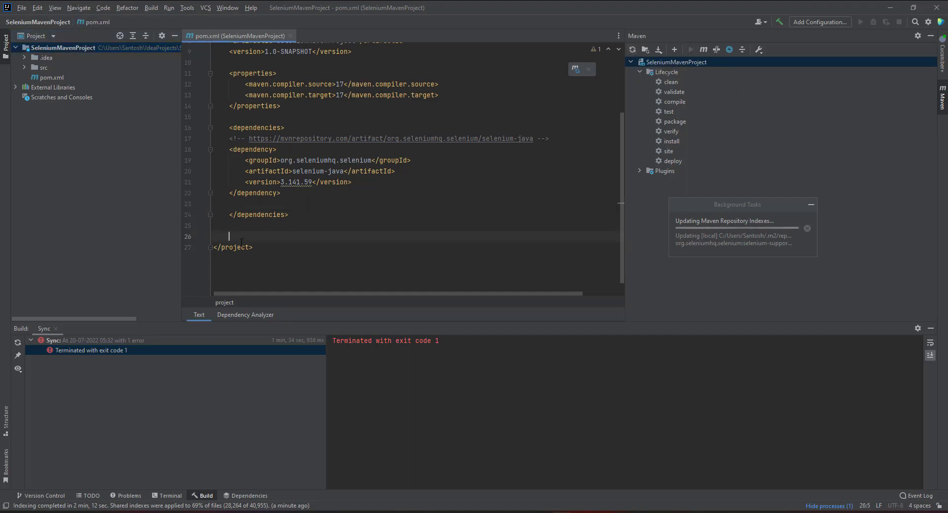
{"action": "key", "text": "BackSpace"}
{"action": "key", "text": "BackSpace"}
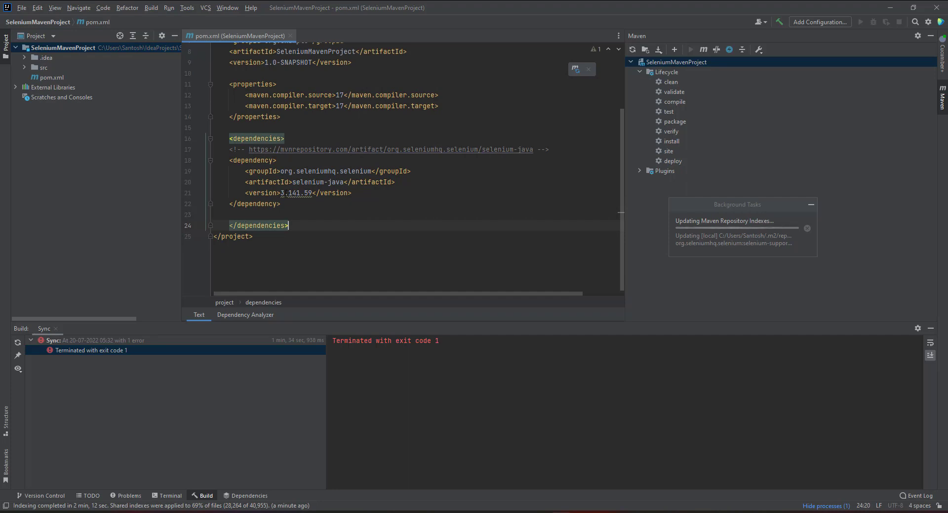
- Insert another blank line between the selenium-java dependency and the closing </dependencies> tag
{"action": "left_click_drag", "start_coordinate": [281, 193], "coordinate": [313, 193]}
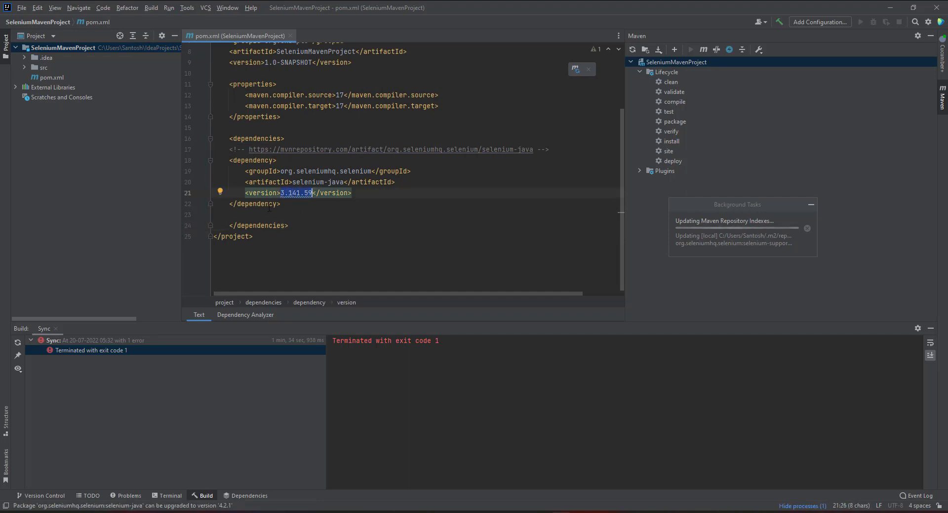
{"action": "left_click", "coordinate": [287, 215]}
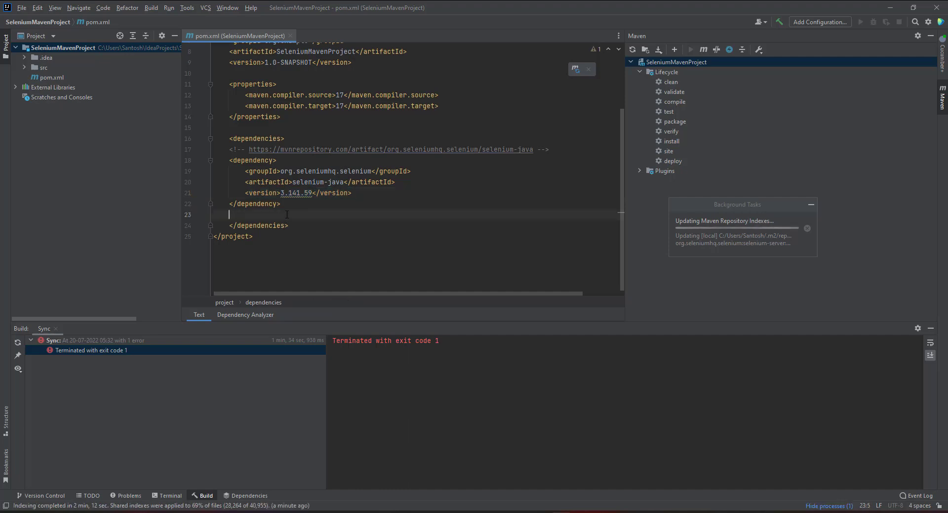
{"action": "key", "text": "Return"}
{"action": "key", "text": "Left"}
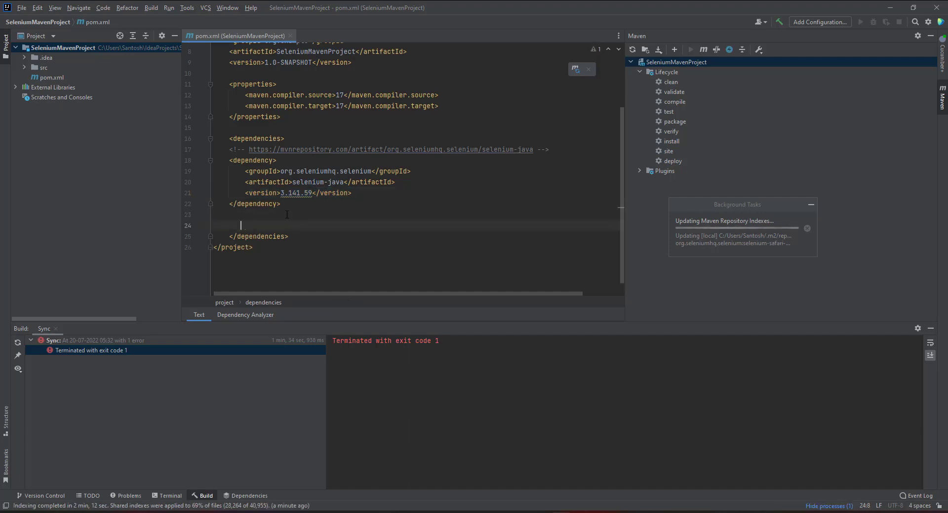
- Switch to Chrome, search the Maven Repository for testng and open the TestNG artifact
{"action": "key", "text": "alt+Tab"}
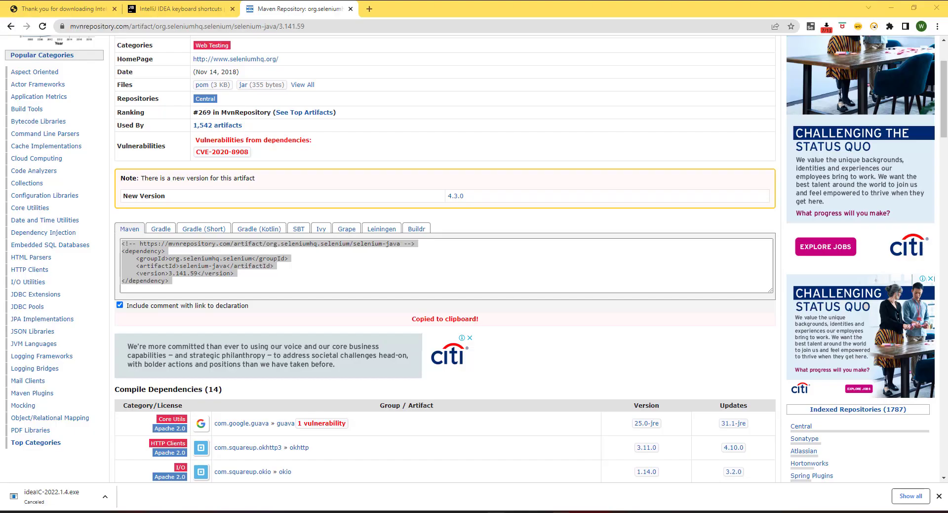
{"action": "scroll", "coordinate": [273, 90], "scroll_direction": "up", "scroll_amount": 2}
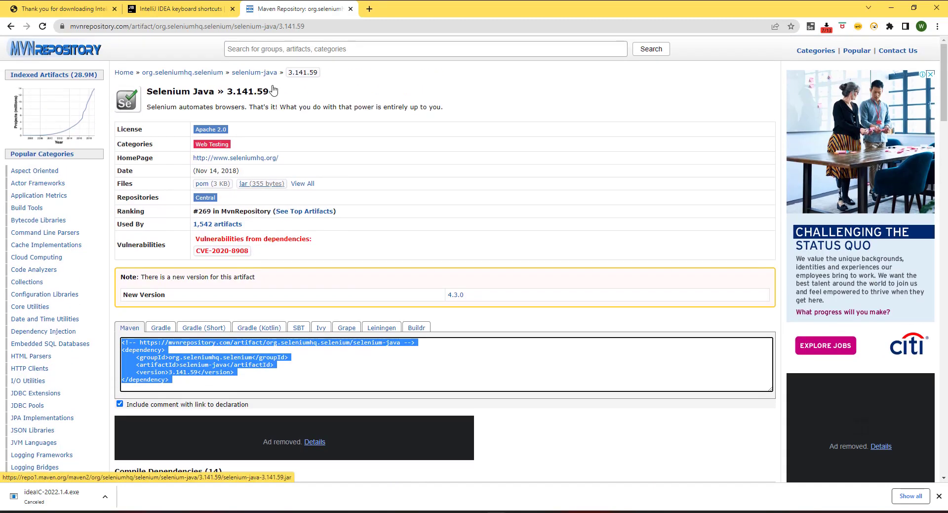
{"action": "left_click", "coordinate": [254, 47]}
{"action": "type", "text": "te"}
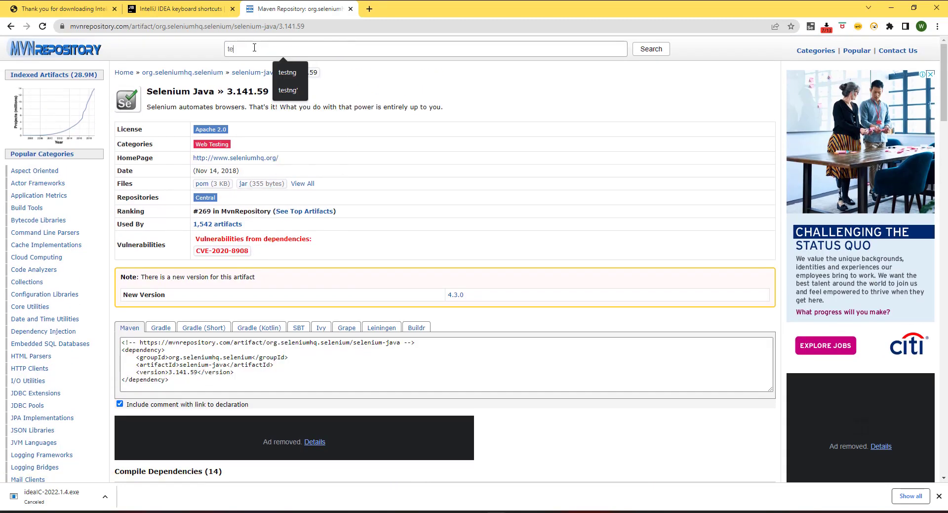
{"action": "type", "text": "stng"}
{"action": "key", "text": "Return"}
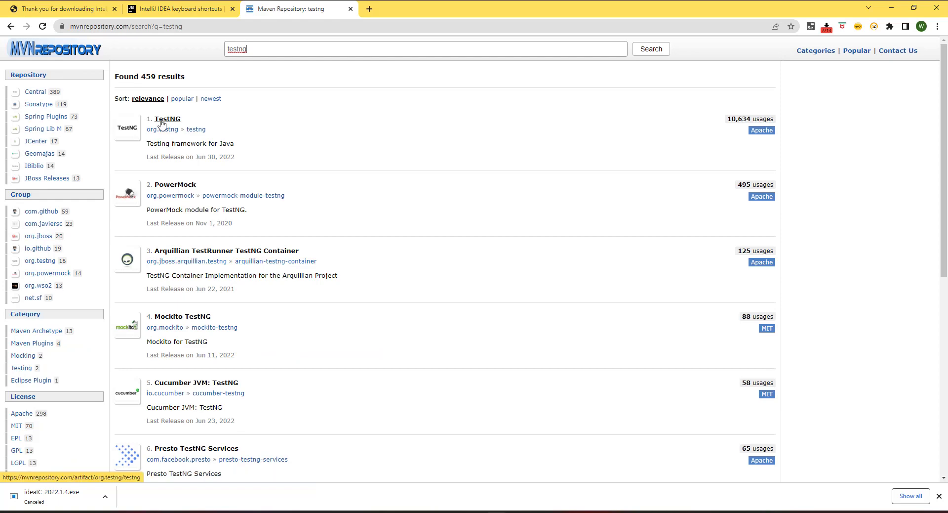
{"action": "left_click", "coordinate": [162, 121]}
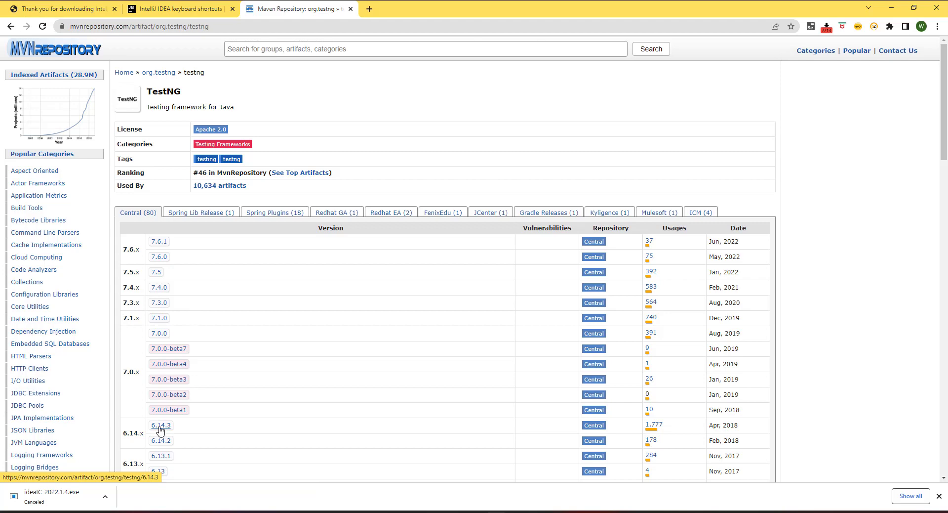
- Copy the Maven dependency snippet of TestNG version 6.14.3 and switch back to IntelliJ IDEA
{"action": "left_click", "coordinate": [160, 425]}
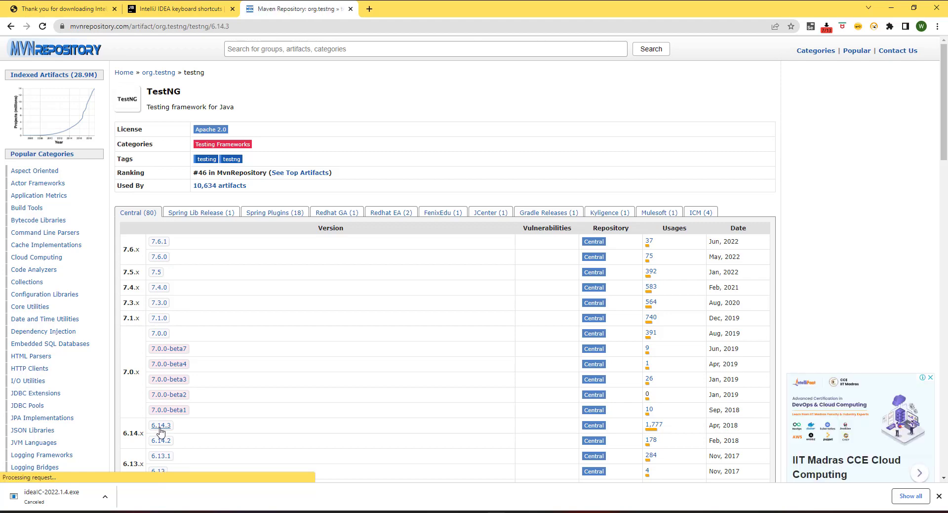
{"action": "left_click", "coordinate": [183, 393]}
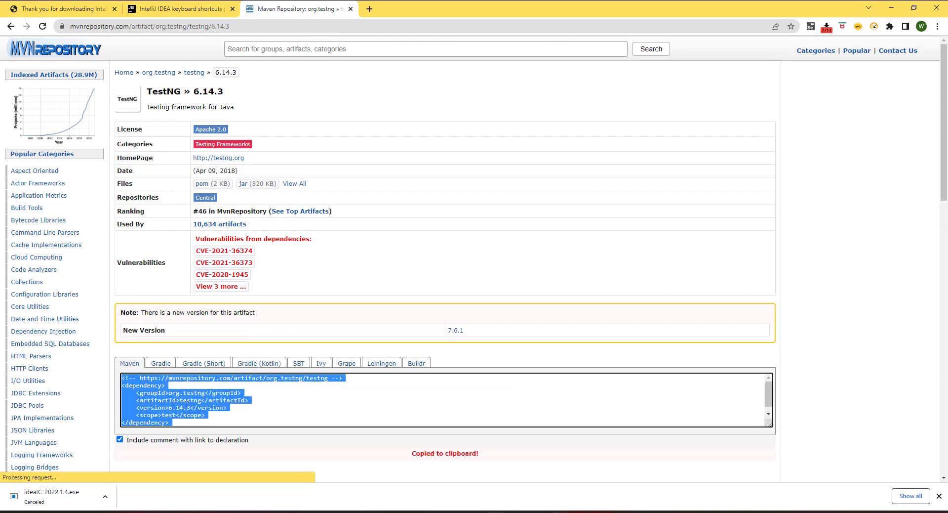
{"action": "key", "text": "alt+Tab"}
- Paste the testng 6.14.3 dependency below the selenium-java dependency in pom.xml and remove the surplus blank line after it
{"action": "left_click", "coordinate": [264, 218]}
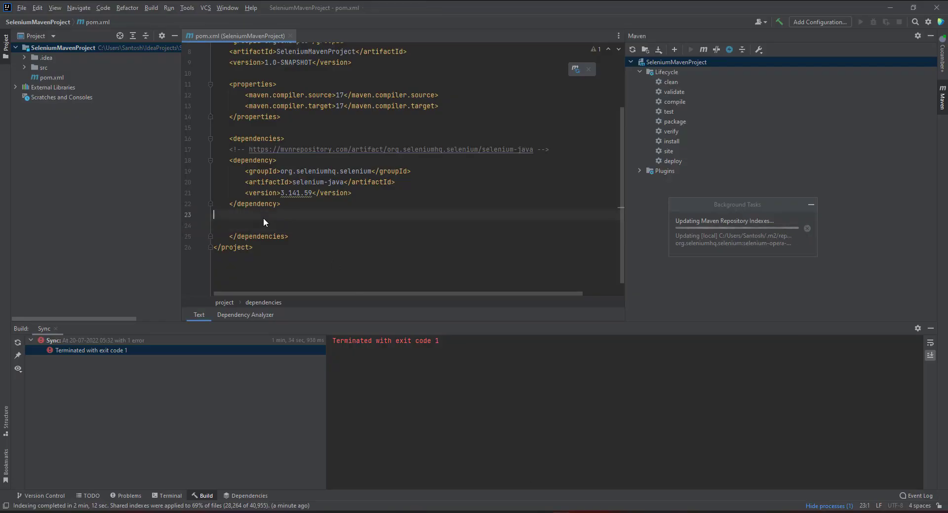
{"action": "key", "text": "Return"}
{"action": "key", "text": "ctrl+v"}
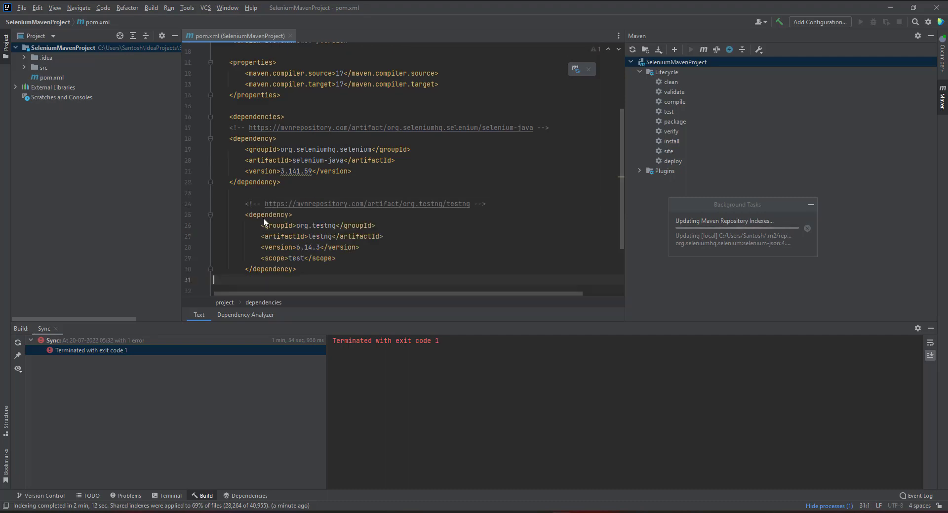
{"action": "scroll", "coordinate": [278, 173], "scroll_direction": "down", "scroll_amount": 1}
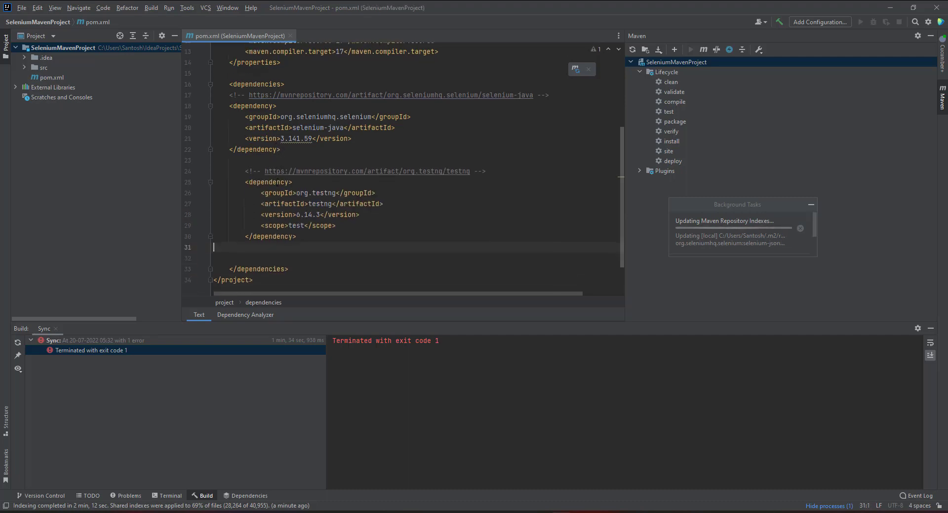
{"action": "left_click", "coordinate": [262, 259]}
{"action": "key", "text": "BackSpace"}
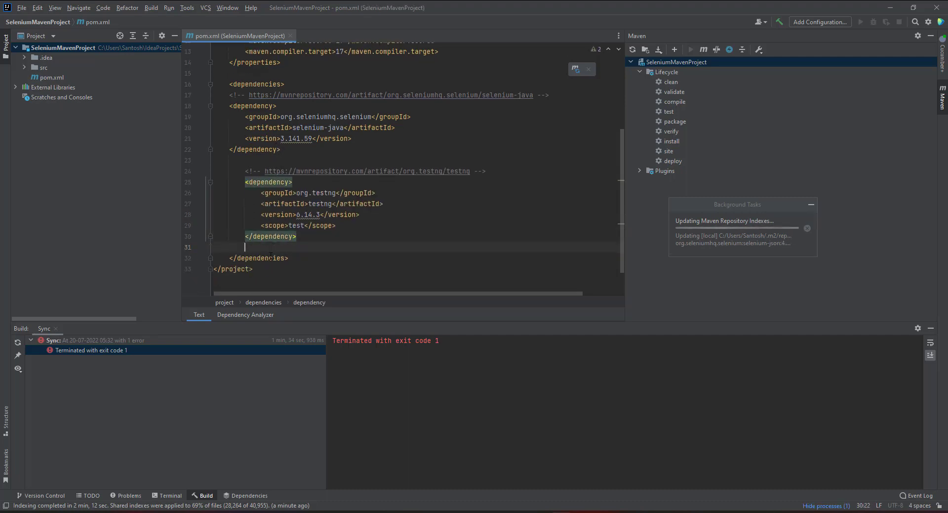
{"action": "left_click", "coordinate": [282, 258]}
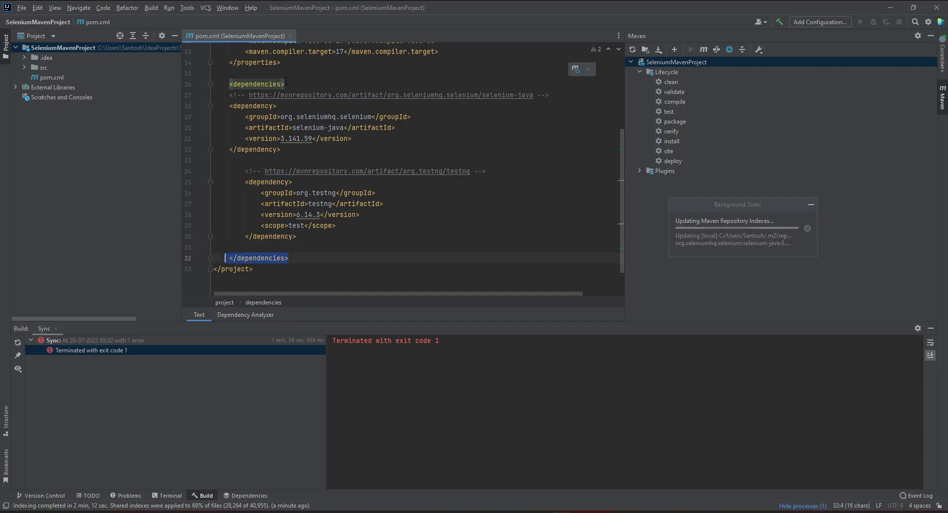
{"action": "left_click_drag", "start_coordinate": [286, 84], "coordinate": [293, 149]}
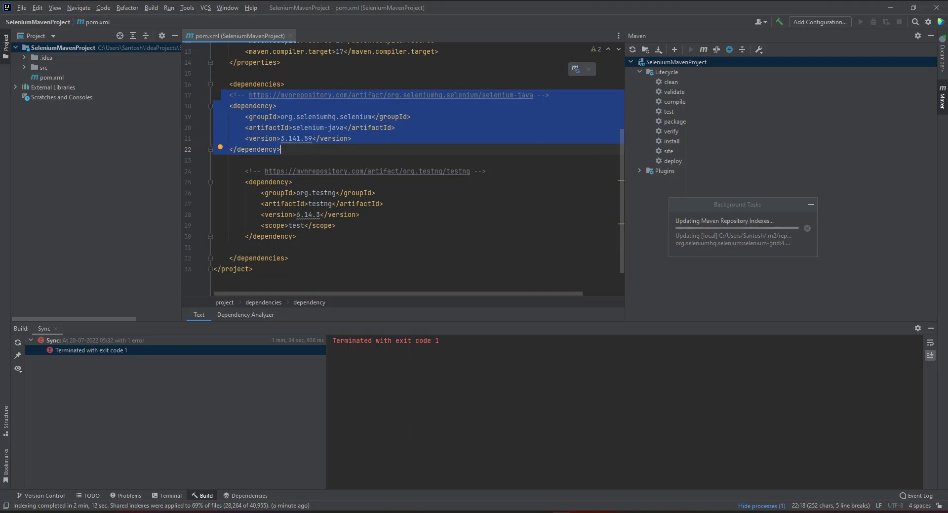
{"action": "left_click", "coordinate": [475, 237]}
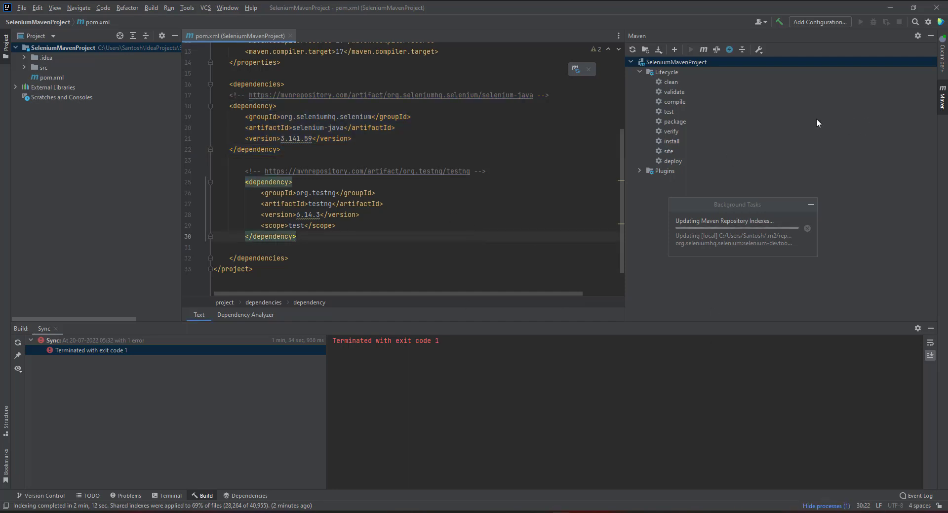
{"action": "key", "text": "ctrl+a"}
{"action": "left_click", "coordinate": [468, 195]}
{"action": "left_click_drag", "start_coordinate": [719, 207], "coordinate": [694, 207]}
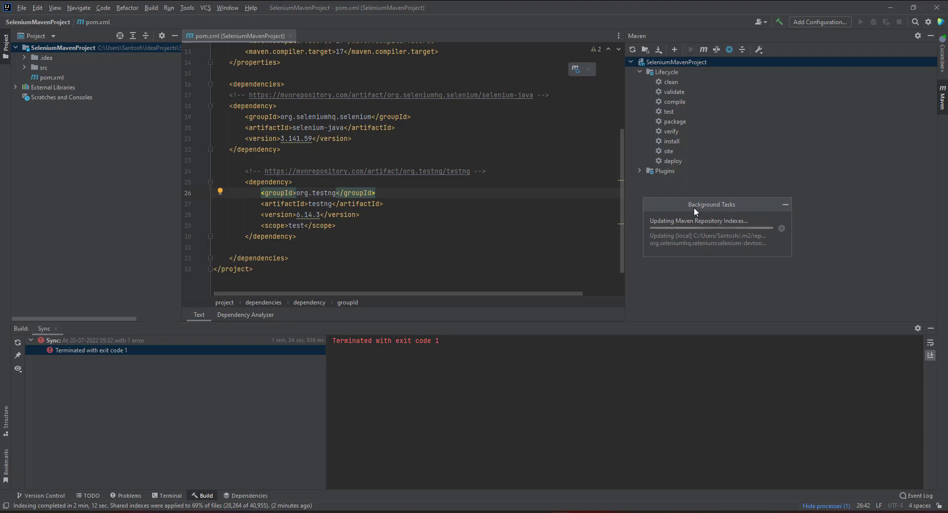
{"action": "left_click_drag", "start_coordinate": [701, 205], "coordinate": [730, 206]}
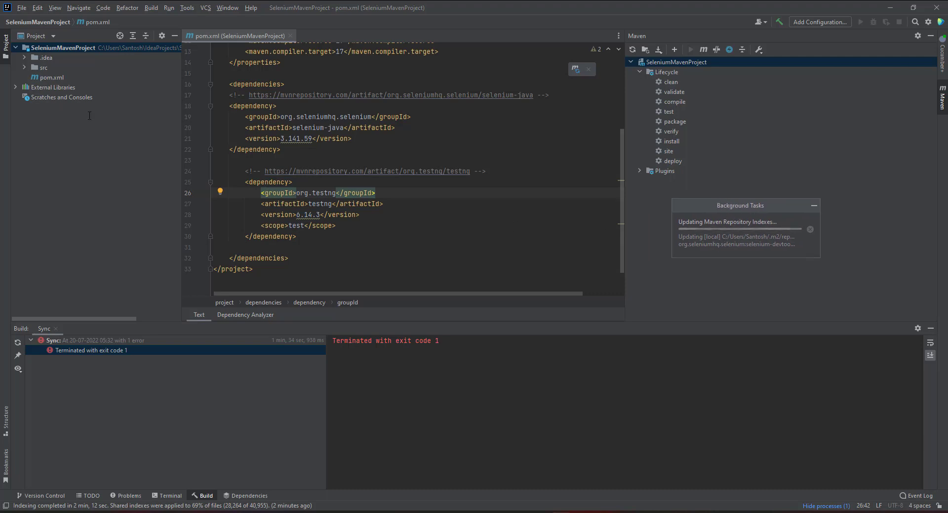
- Expand the src folder in the project tree and examine the contents of its test folder
{"action": "left_click", "coordinate": [25, 67]}
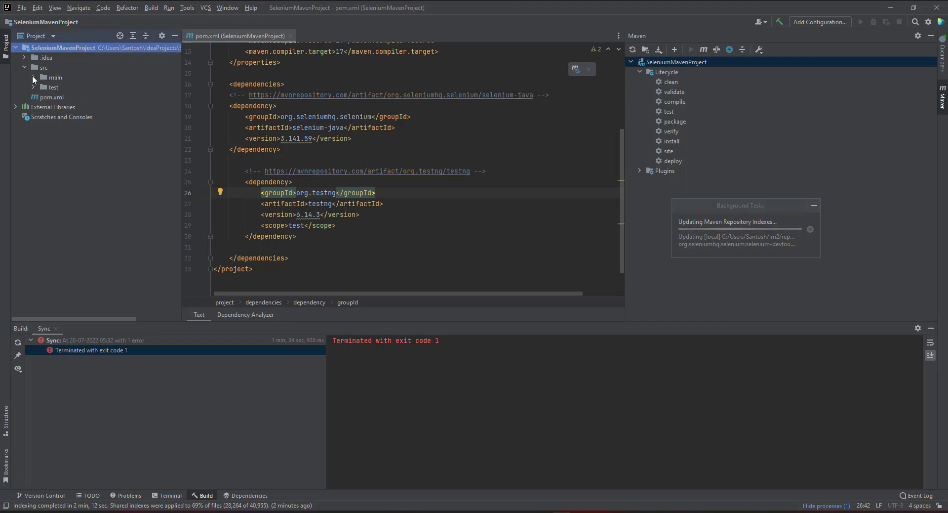
{"action": "left_click", "coordinate": [34, 88]}
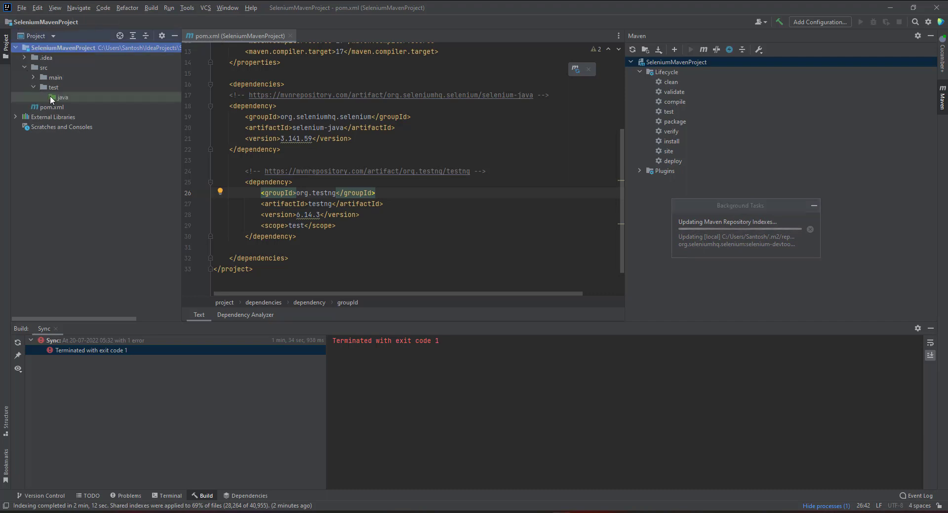
{"action": "left_click", "coordinate": [34, 87]}
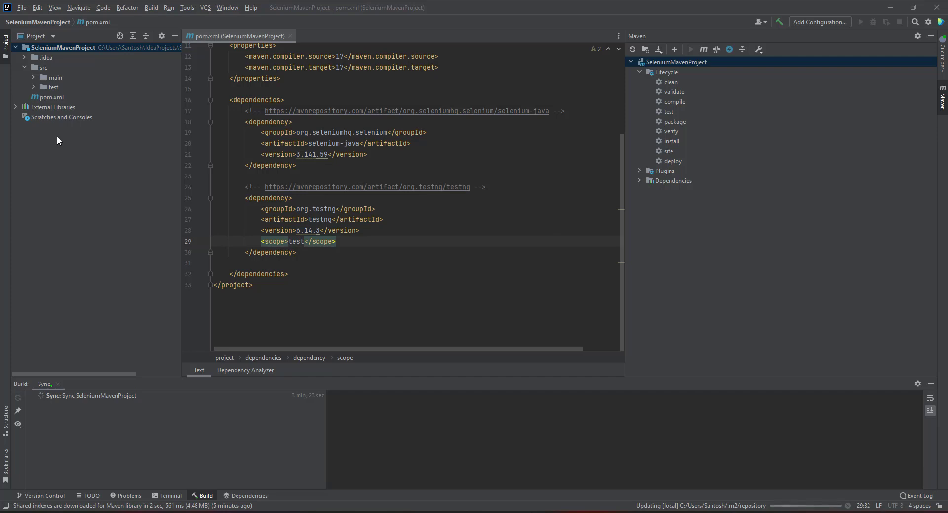
- Insert blank lines below the testng dependency in pom.xml and switch to Chrome
{"action": "left_click", "coordinate": [309, 254]}
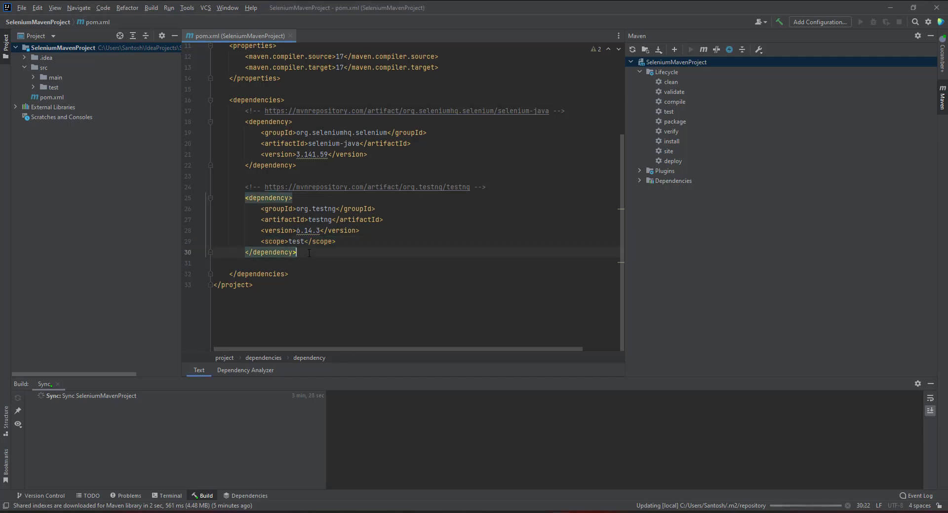
{"action": "key", "text": "Return"}
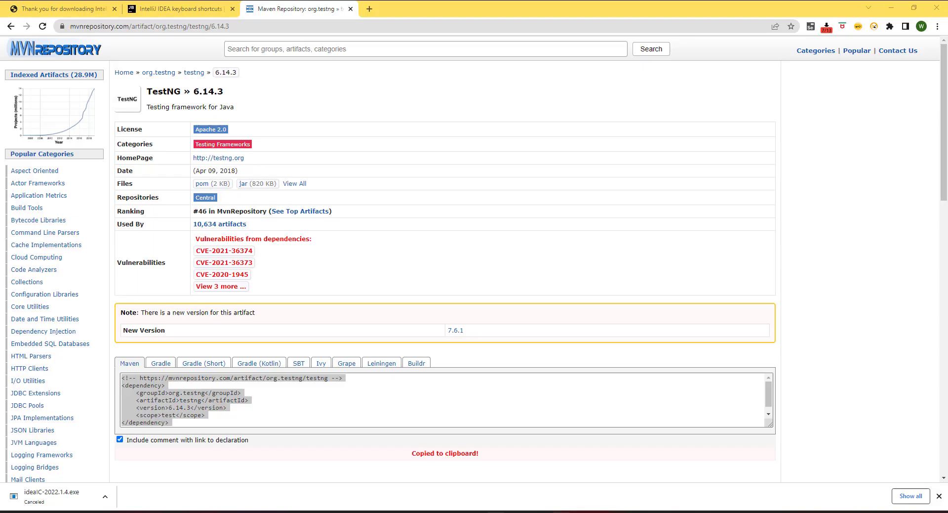
{"action": "key", "text": "alt+Tab"}
- Search the Maven Repository for WebDriverManager, correcting the misspelled search term
{"action": "left_click", "coordinate": [254, 49]}
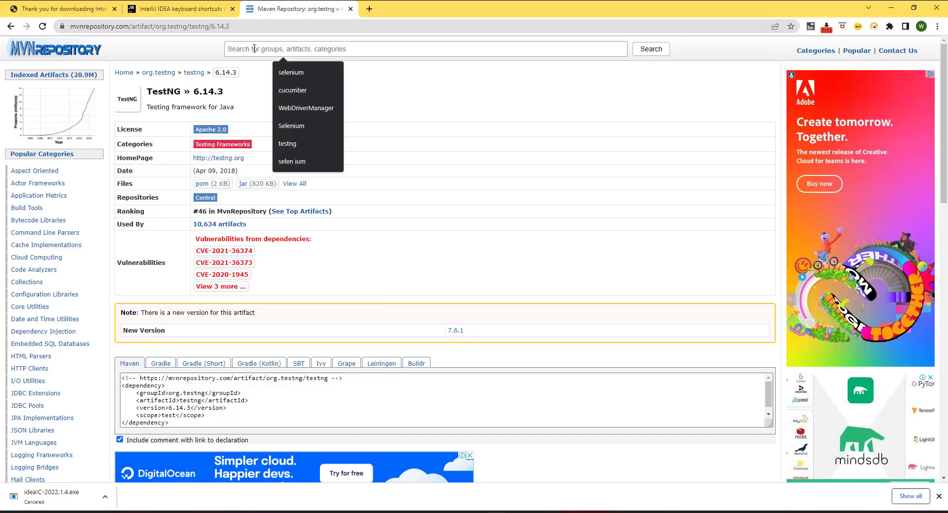
{"action": "type", "text": "We"}
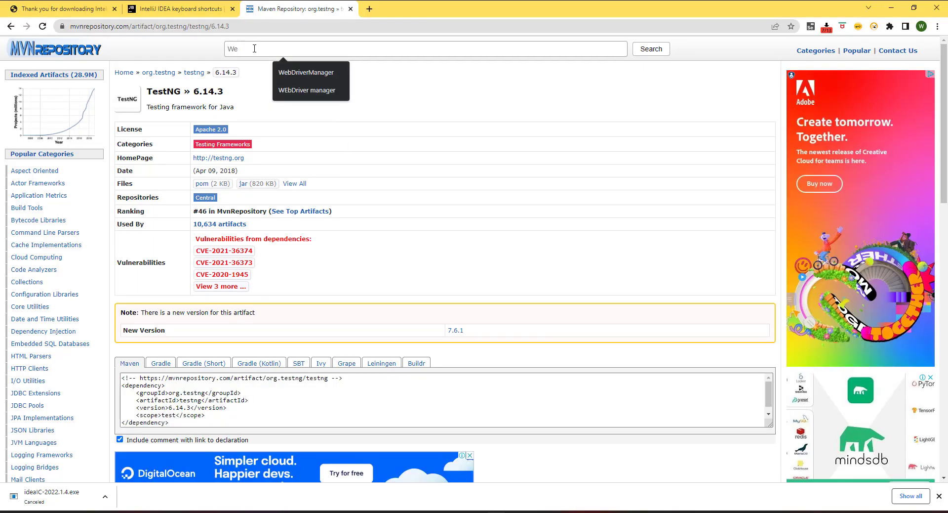
{"action": "type", "text": "bDriverManager"}
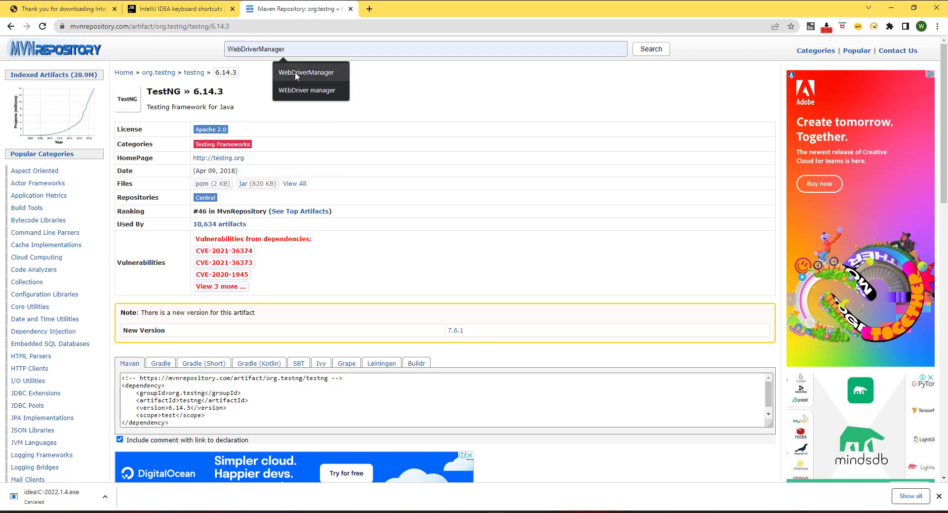
{"action": "left_click", "coordinate": [284, 68]}
{"action": "type", "text": "M"}
{"action": "left_click", "coordinate": [640, 54]}
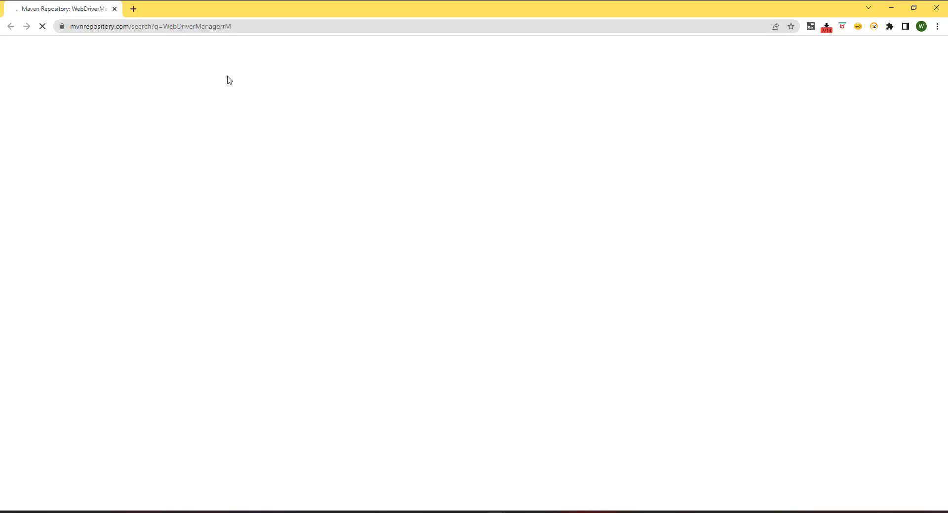
{"action": "type", "text": "ebDriverManagerrM"}
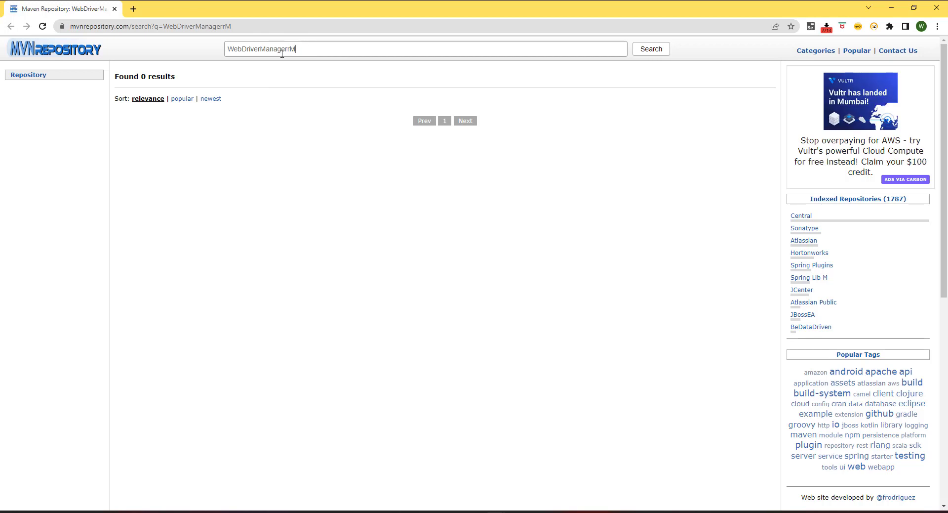
{"action": "key", "text": "BackSpace"}
{"action": "key", "text": "BackSpace"}
{"action": "left_click", "coordinate": [645, 51]}
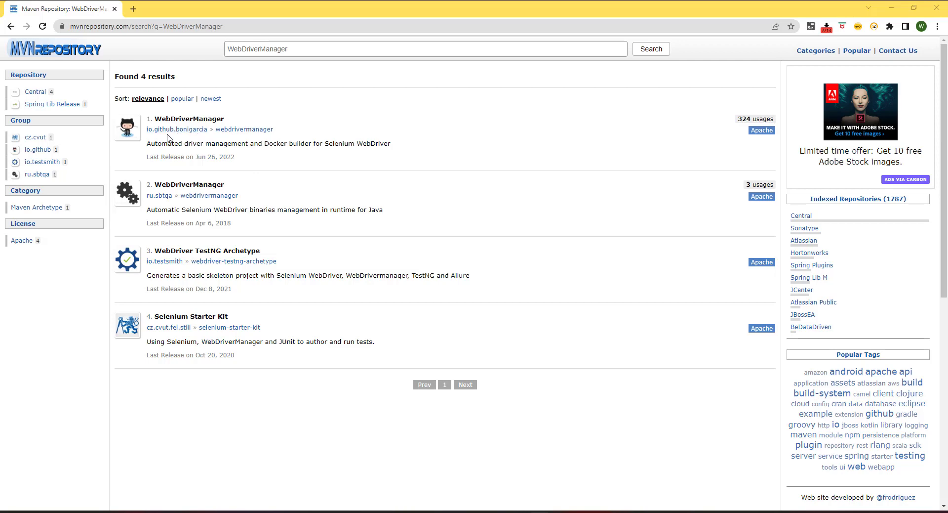
- Open version 5.2.1 of the io.github.bonigarcia WebDriverManager artifact, copy its Maven dependency snippet and switch back to IntelliJ IDEA
{"action": "left_click", "coordinate": [191, 124]}
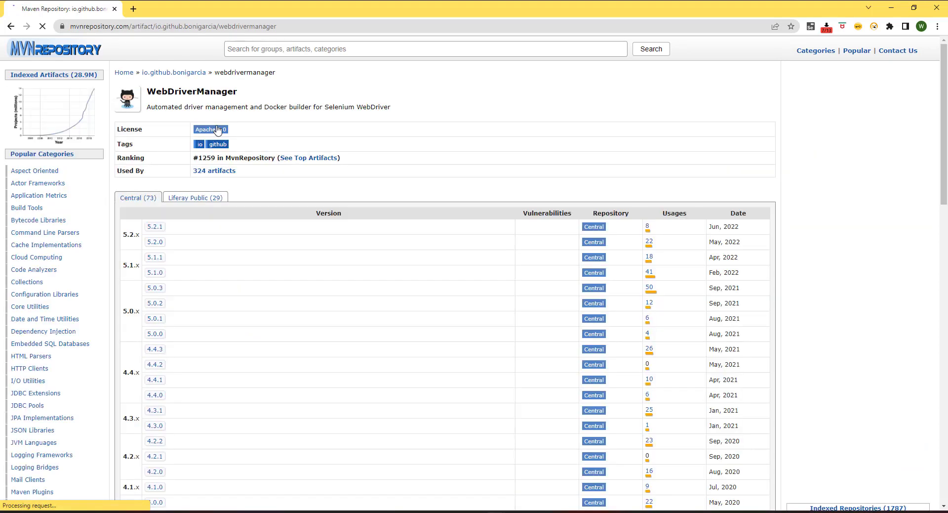
{"action": "scroll", "coordinate": [167, 245], "scroll_direction": "down", "scroll_amount": 2}
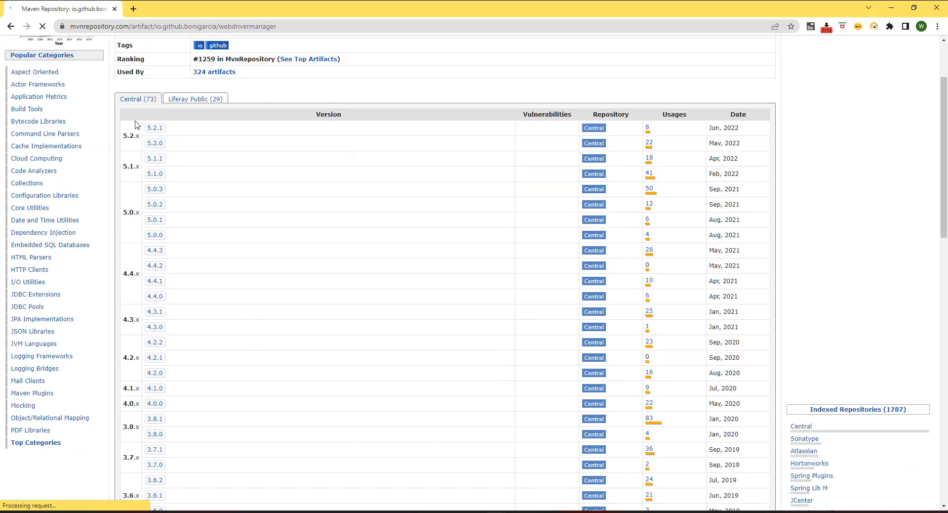
{"action": "left_click", "coordinate": [152, 129]}
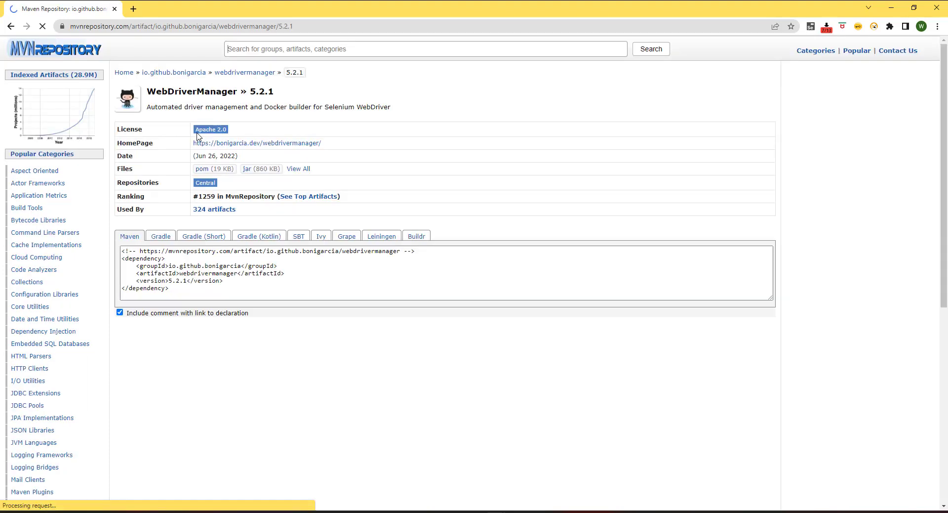
{"action": "left_click", "coordinate": [174, 289]}
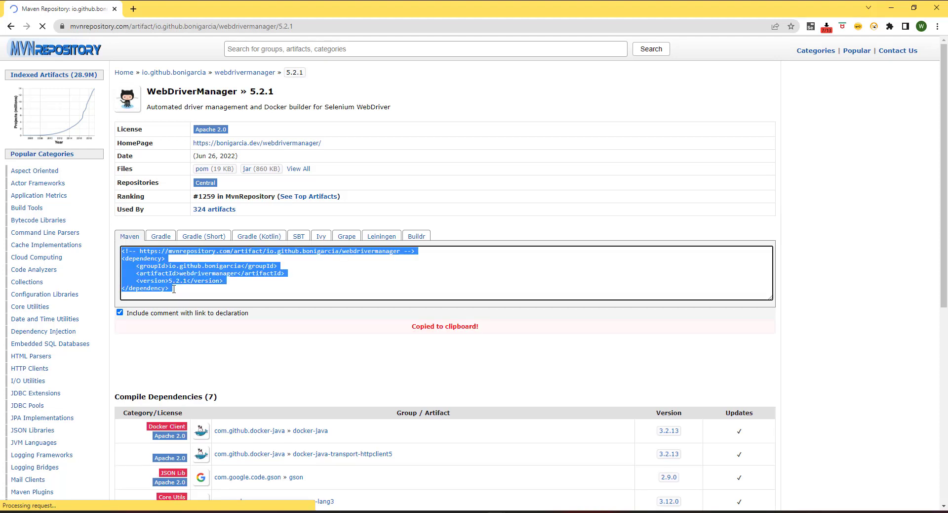
{"action": "key", "text": "alt+Tab"}
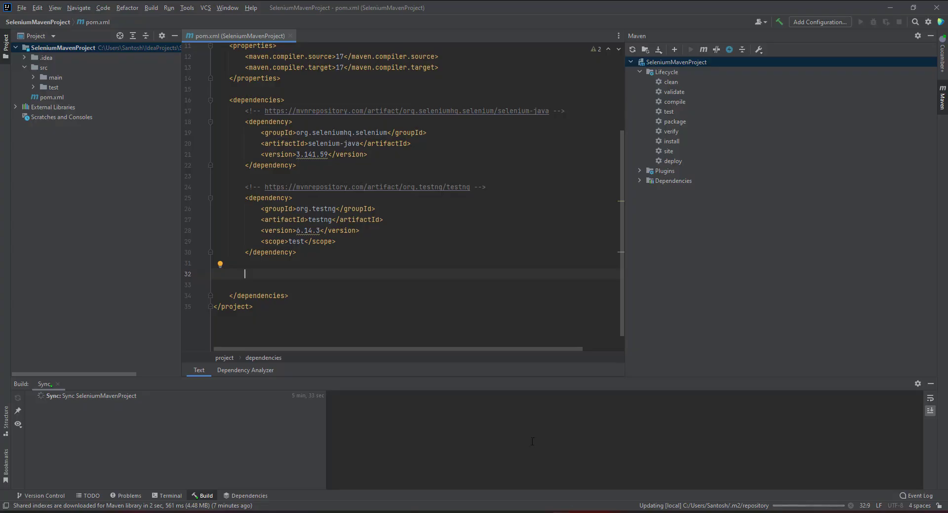
- Paste the webdrivermanager 5.2.1 dependency below the testng dependency in pom.xml
{"action": "key", "text": "ctrl+v"}
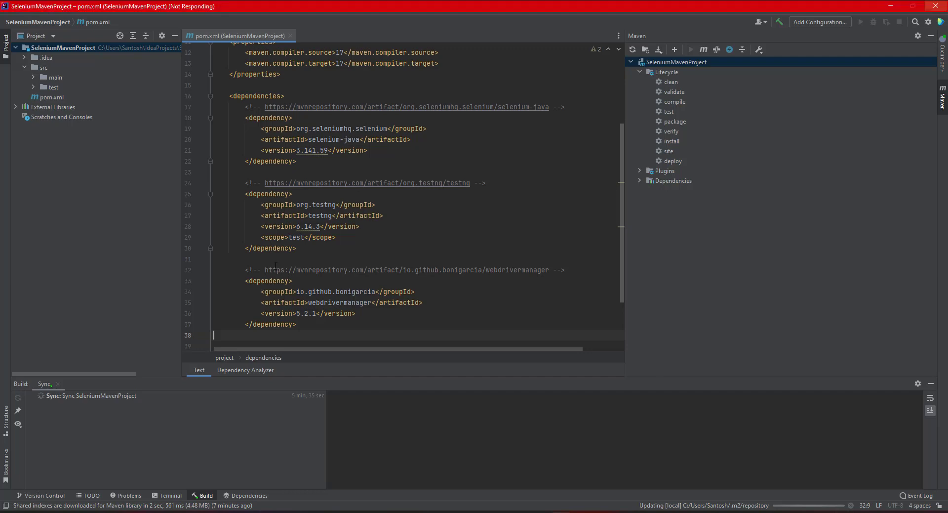
{"action": "key", "text": "ctrl+a"}
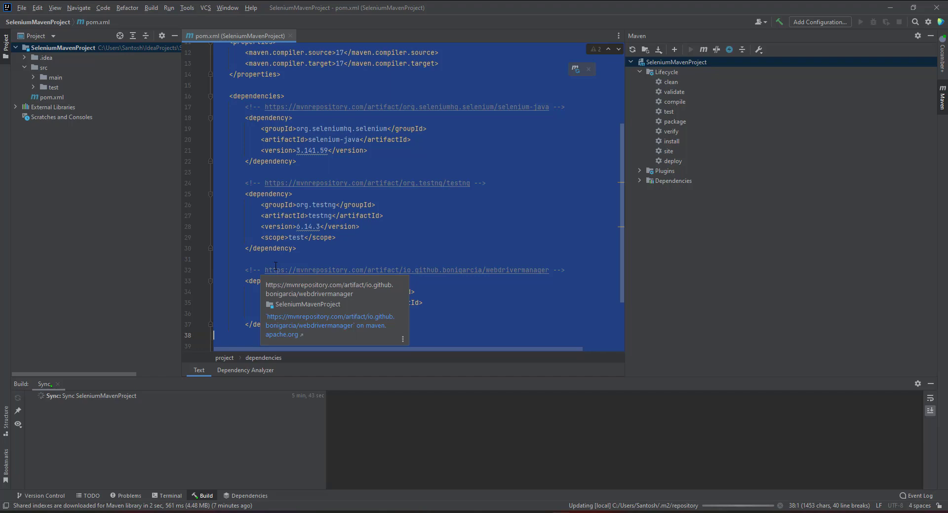
{"action": "left_click", "coordinate": [385, 238]}
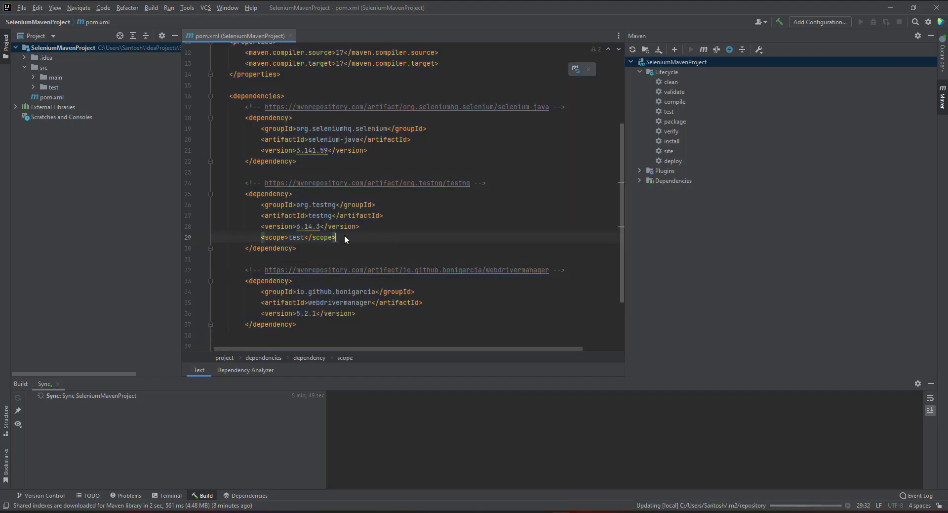